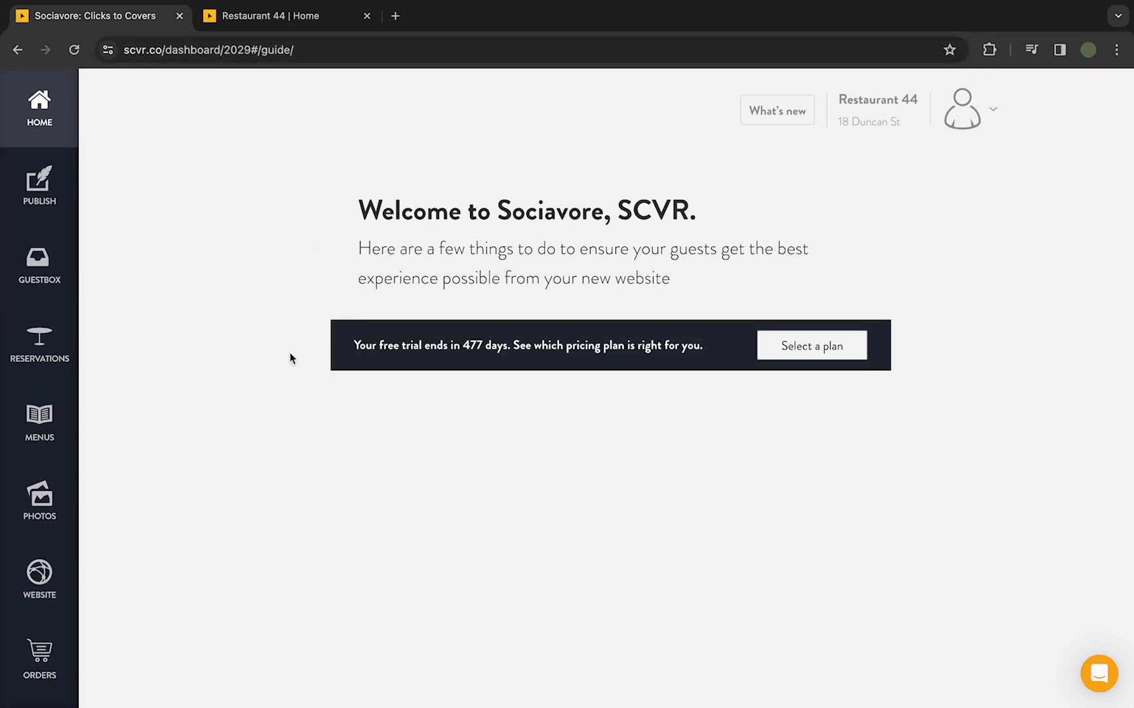
Open the website's page management and review the pages in the main navigation.
left_click(60, 574)
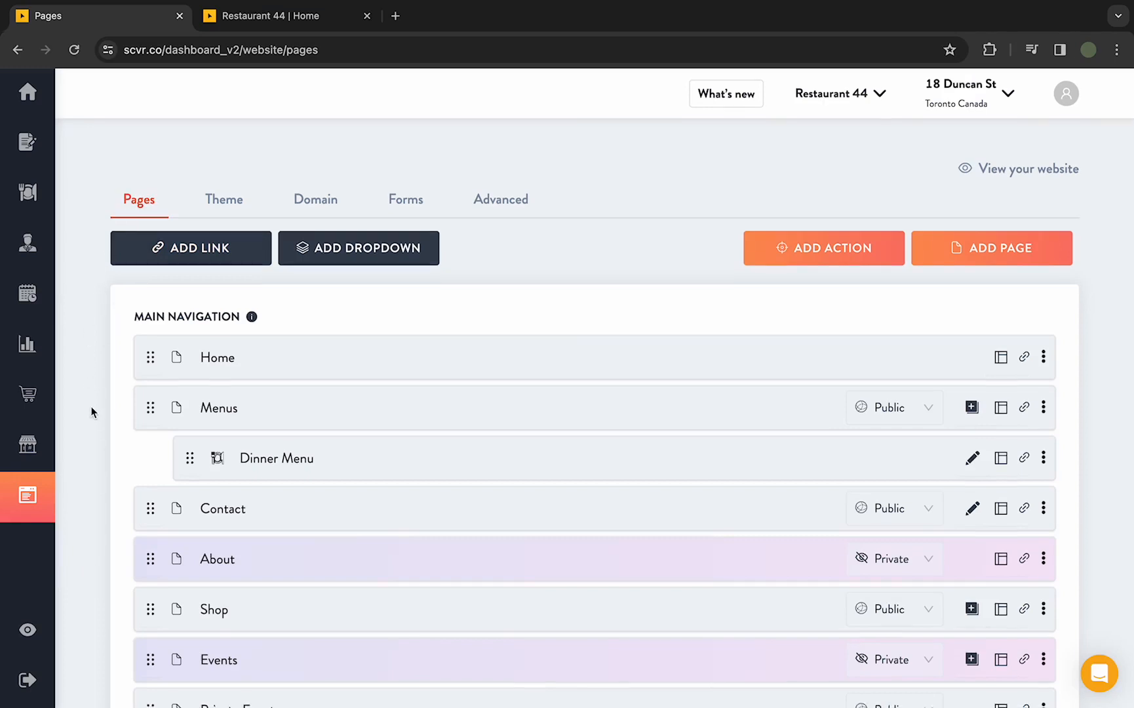
scroll(91, 412, "down", 3)
scroll(91, 412, "down", 1)
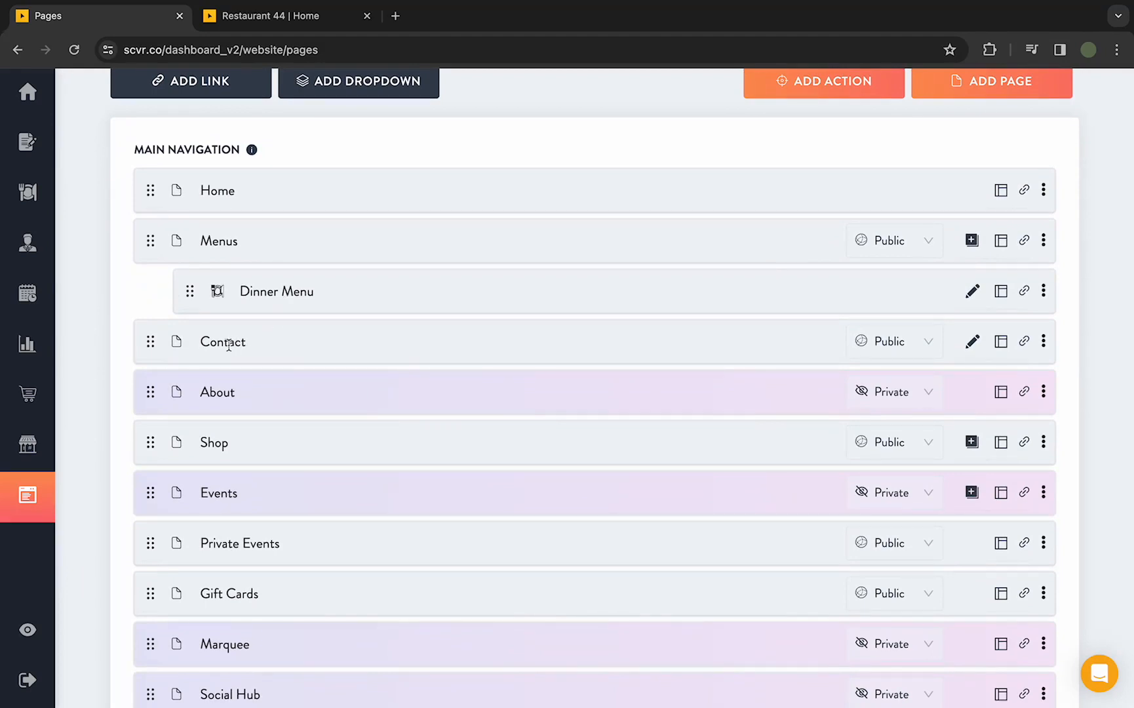
scroll(496, 326, "up", 2)
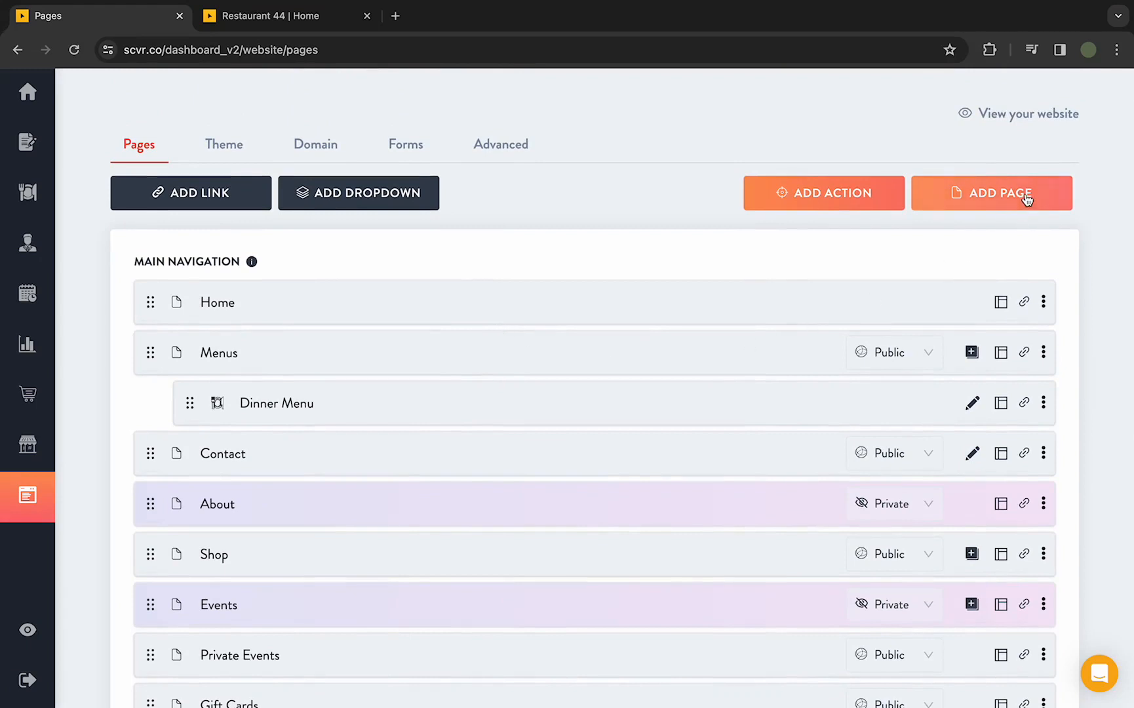
Review the page templates available for adding a new page, and leave without adding one.
left_click(1026, 199)
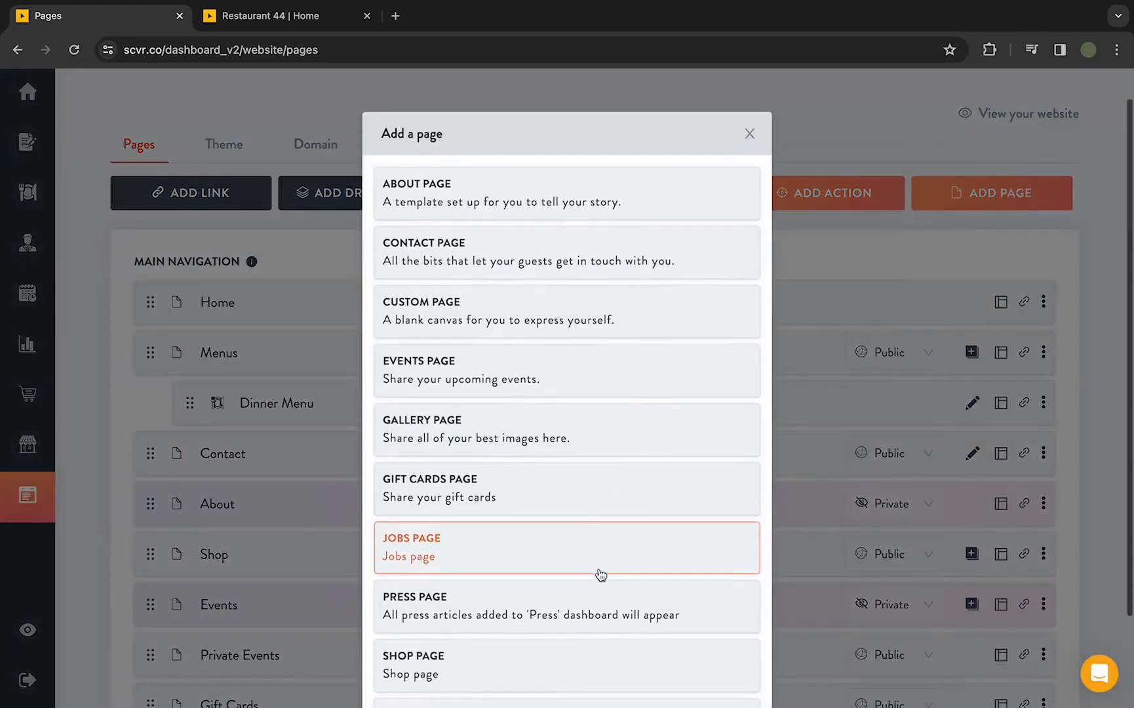
scroll(600, 574, "down", 2)
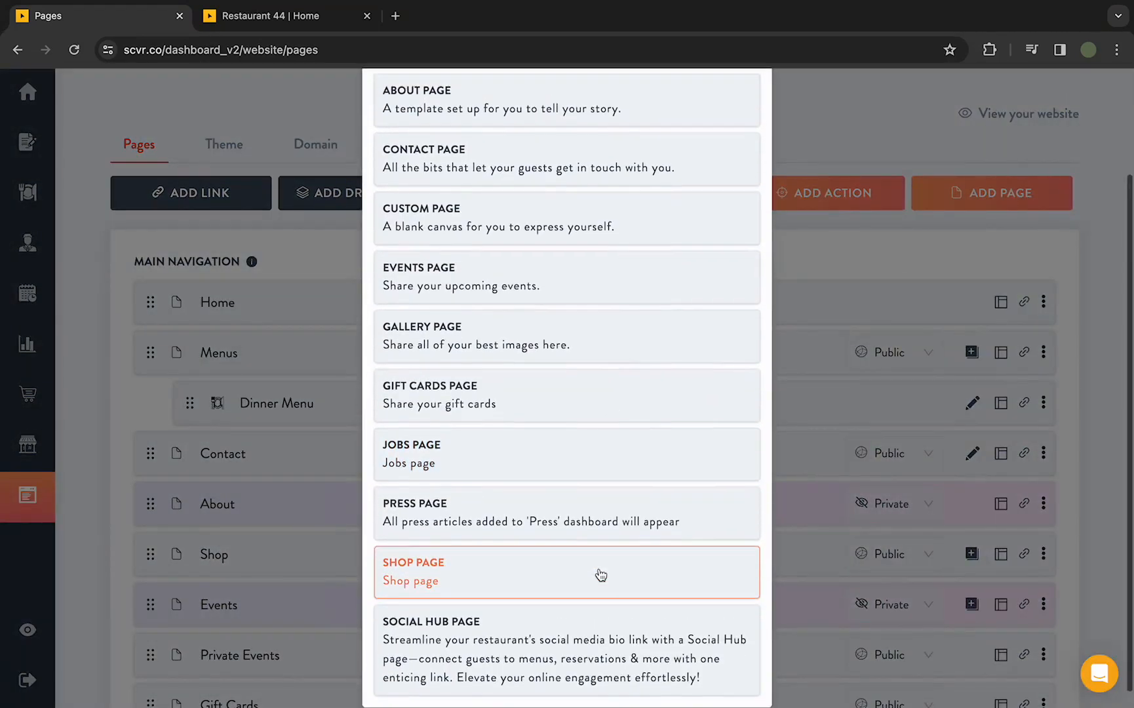
scroll(600, 574, "up", 2)
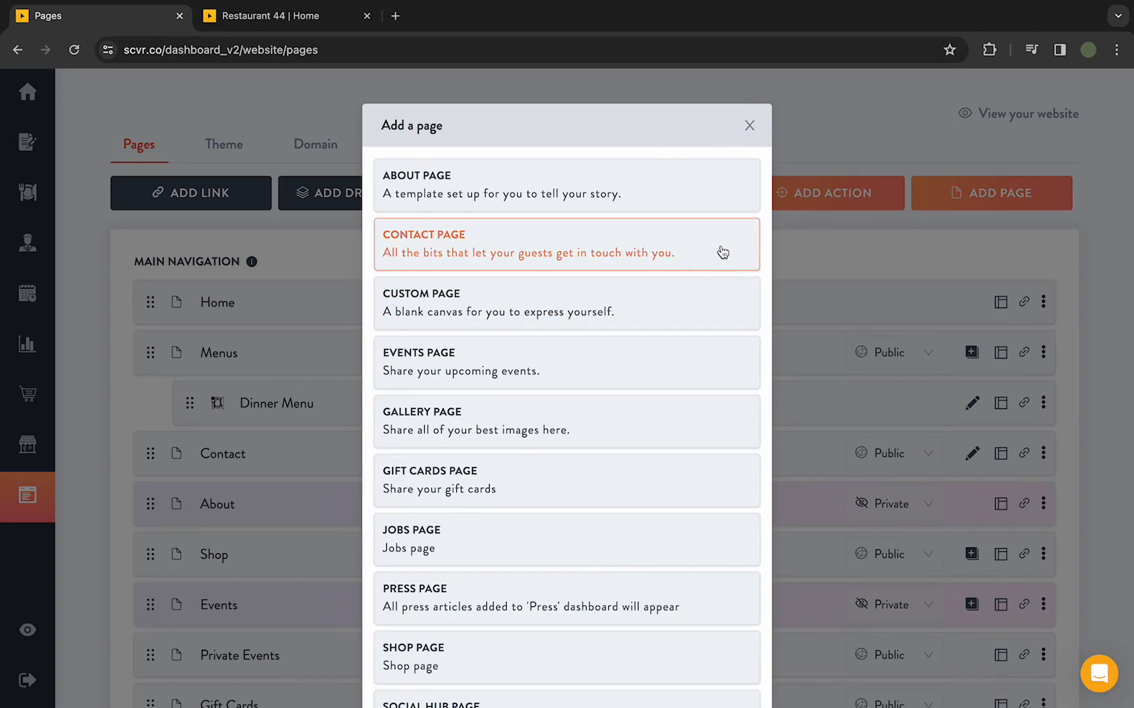
left_click(751, 122)
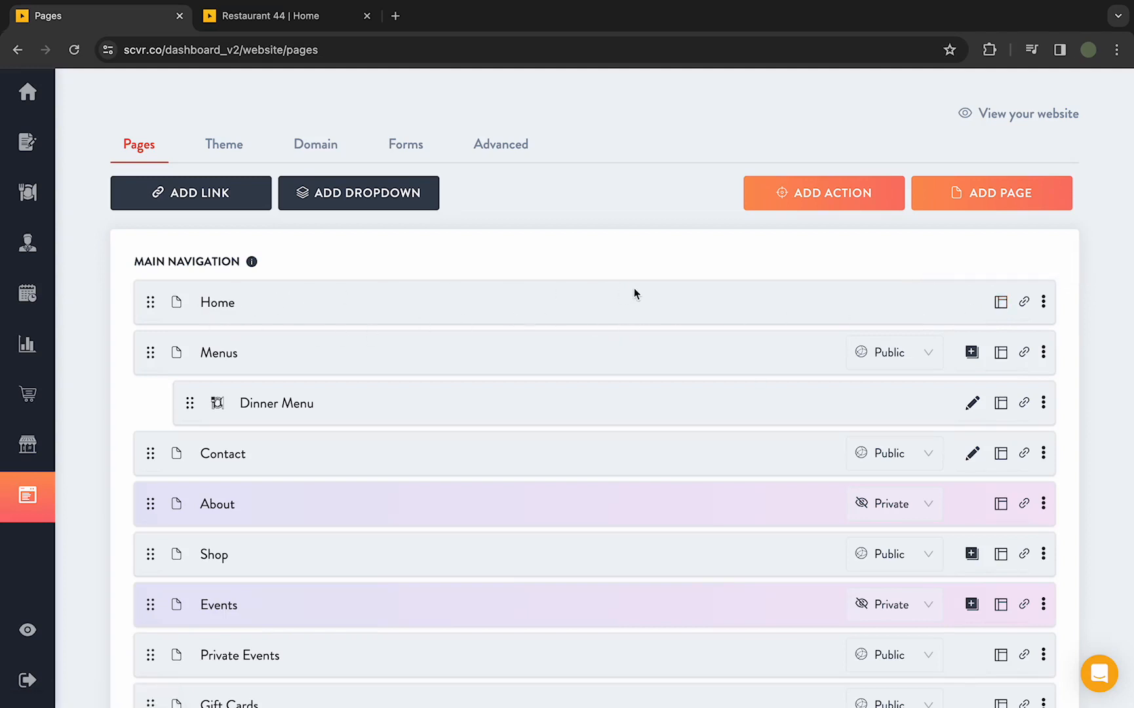
Open the Home page's layout in the theme editor and look through its preview.
left_click(1000, 302)
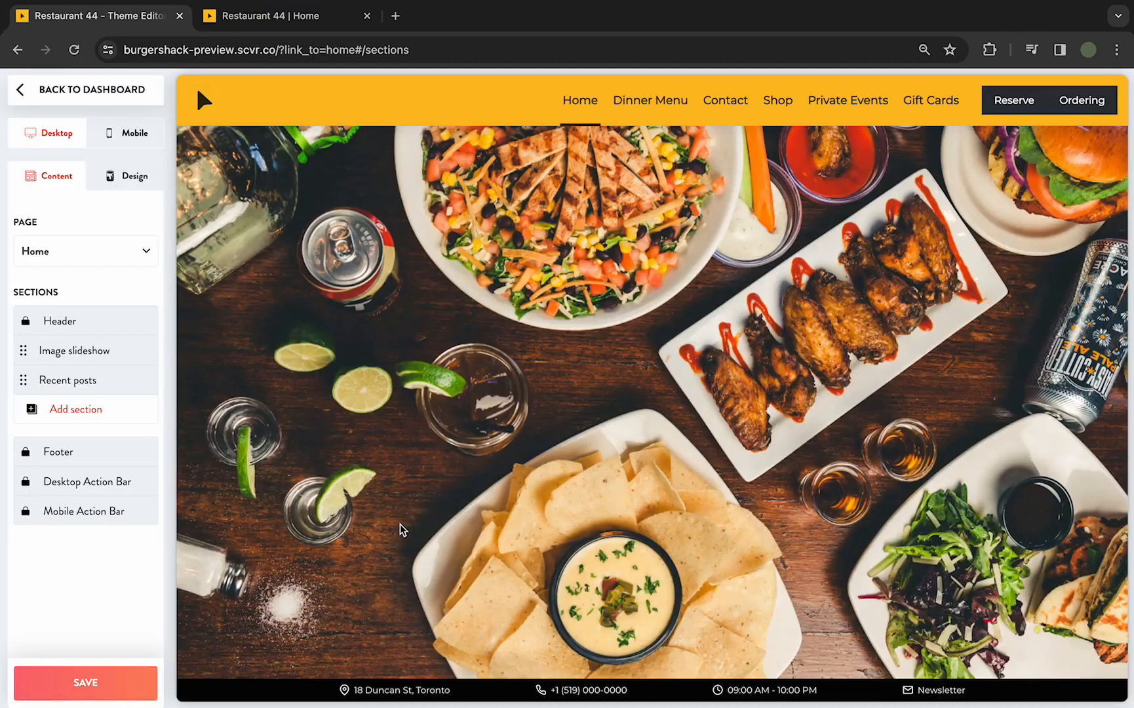
scroll(320, 515, "down", 3)
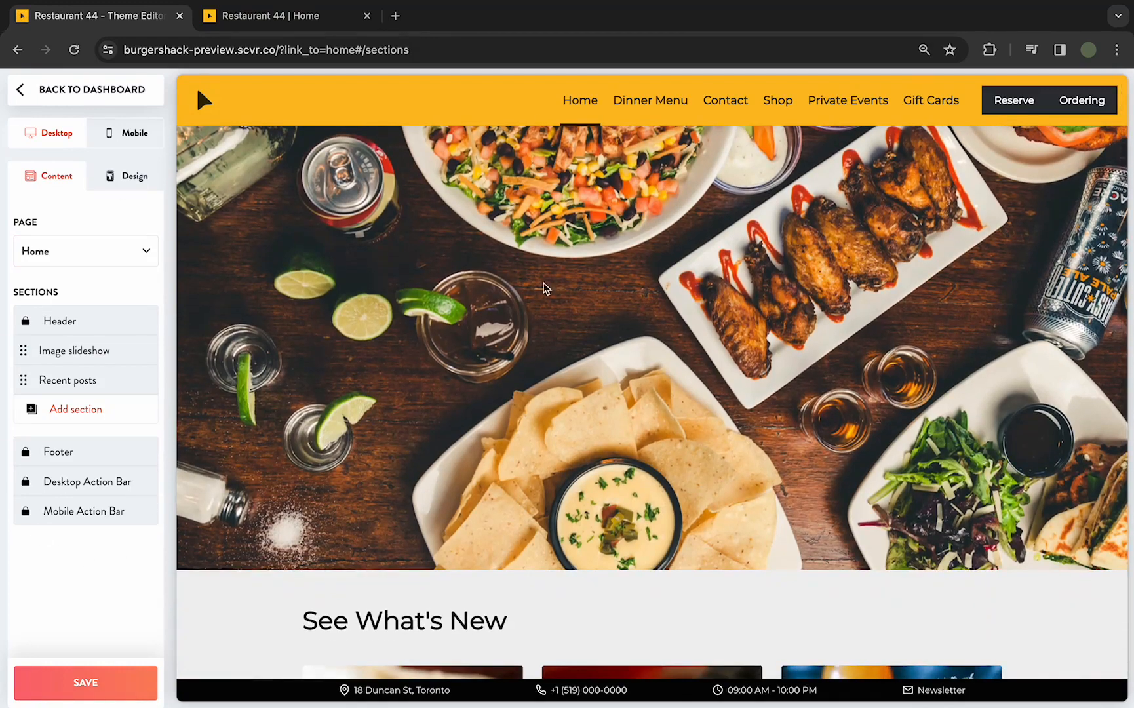
scroll(304, 386, "down", 3)
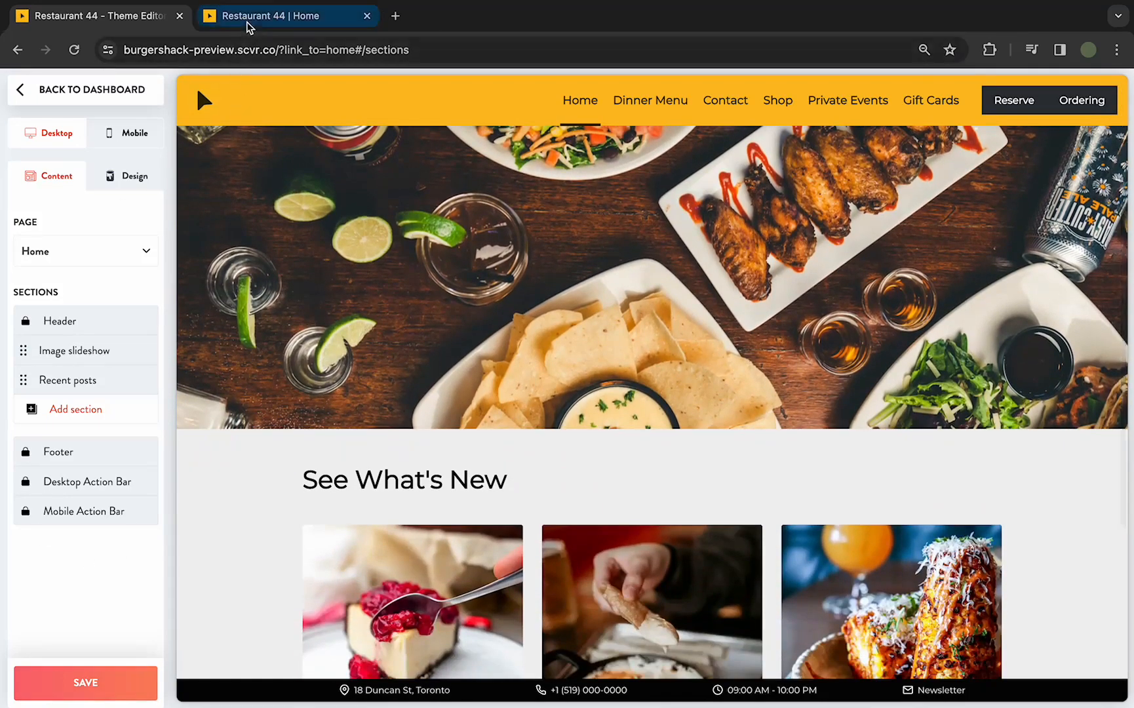
Check the published Restaurant 44 home page in the other browser tab, and return to the theme editor.
left_click(244, 19)
scroll(152, 390, "down", 2)
scroll(152, 390, "up", 6)
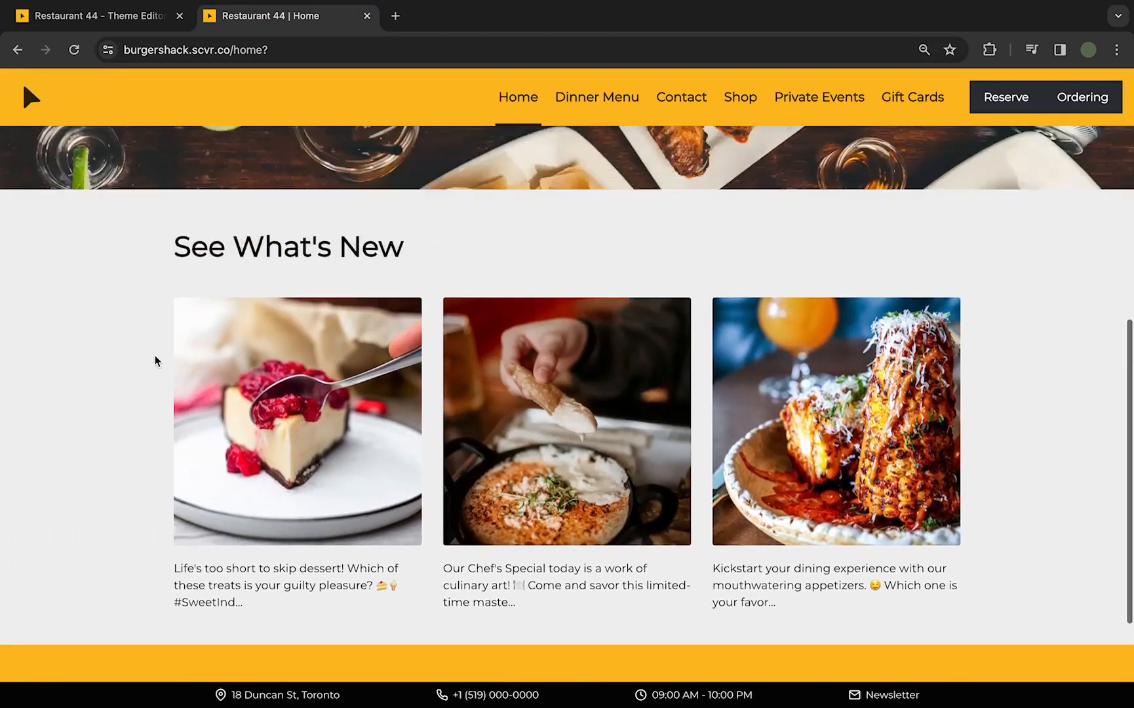
left_click(98, 18)
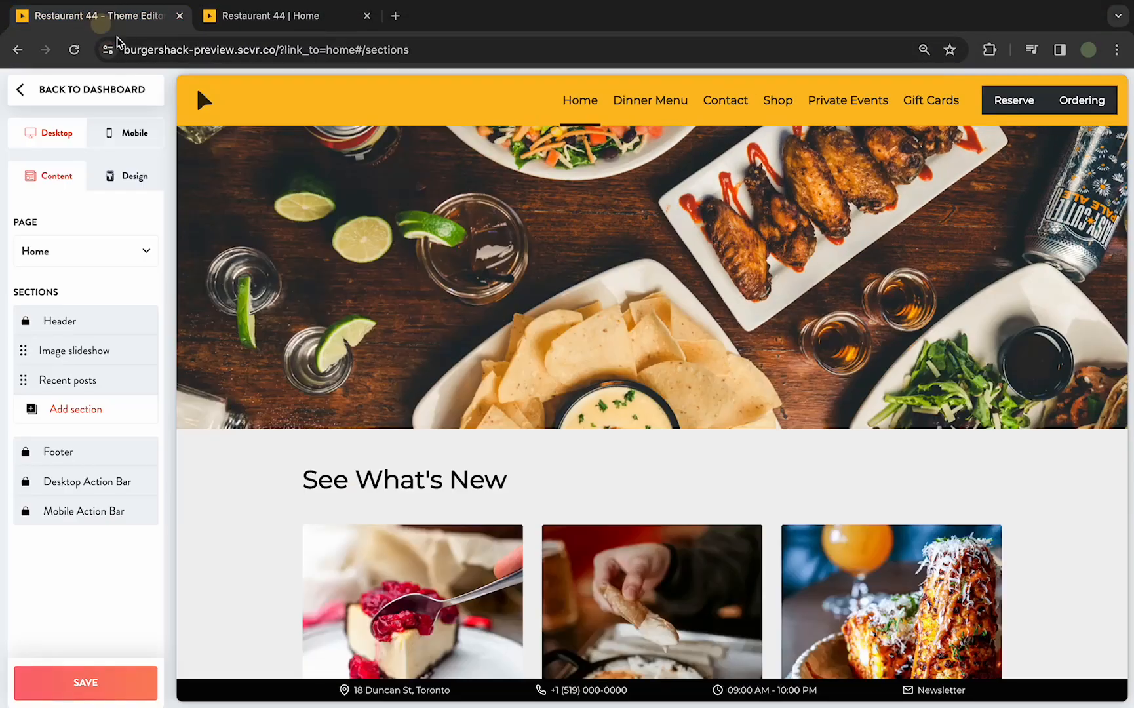
Examine the Home page preview down to the footer and match it against the list of sections.
scroll(474, 395, "down", 2)
scroll(561, 220, "up", 2)
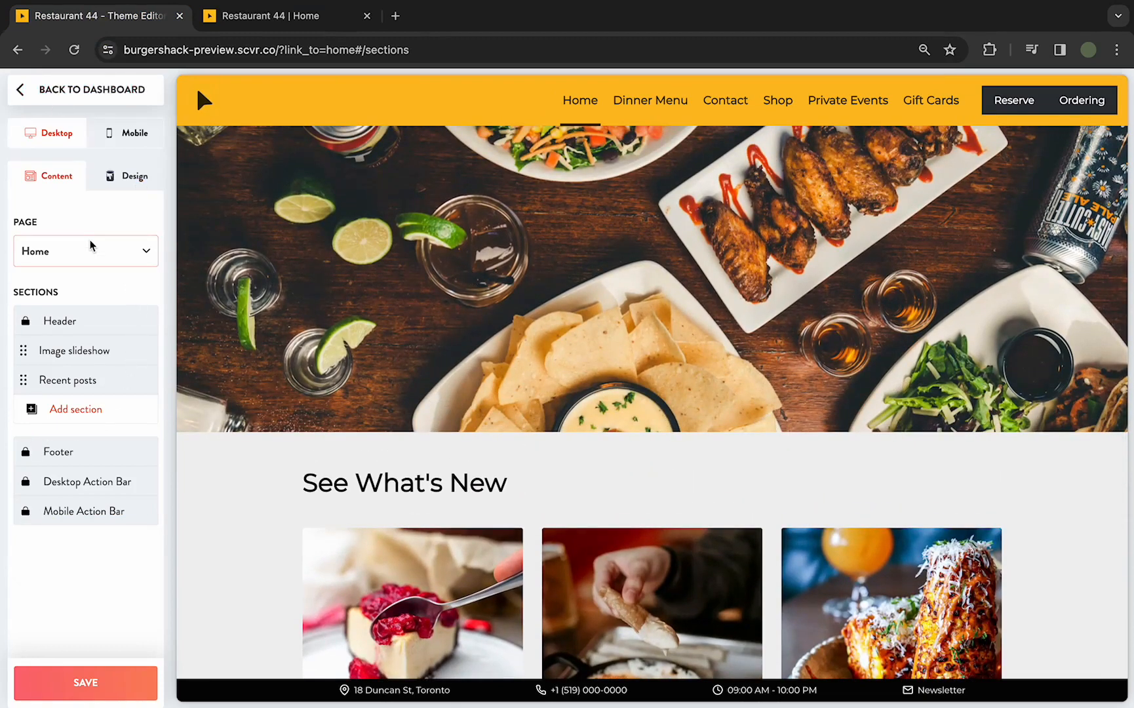
scroll(205, 488, "down", 2)
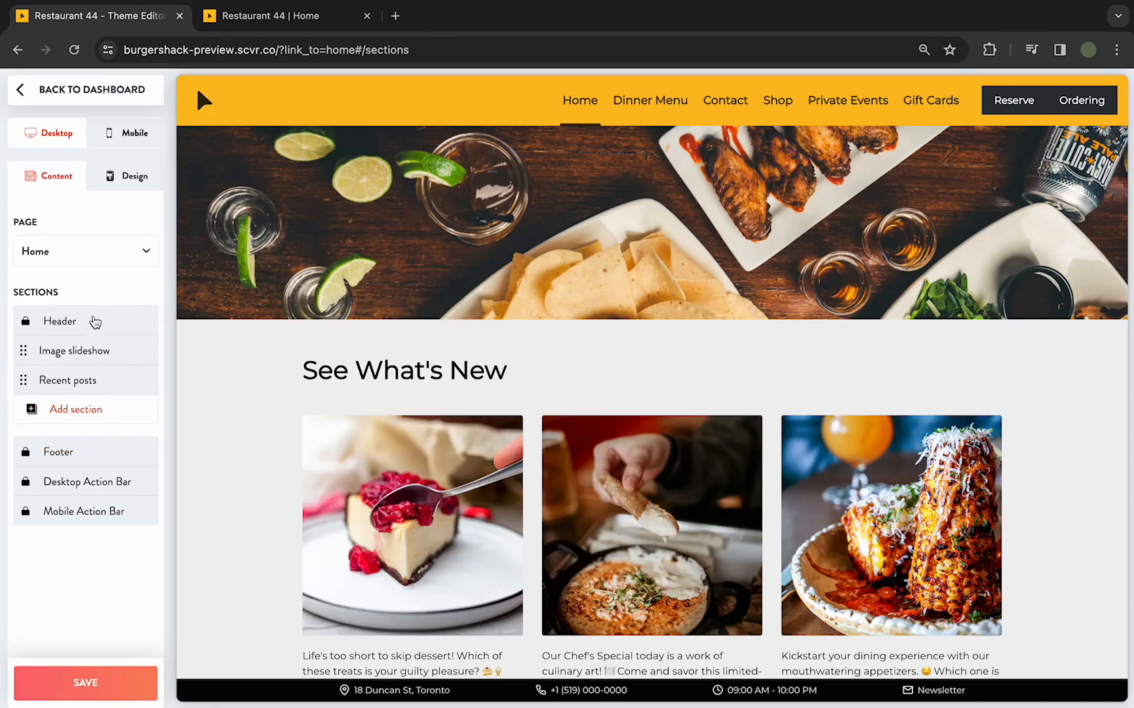
scroll(227, 498, "down", 3)
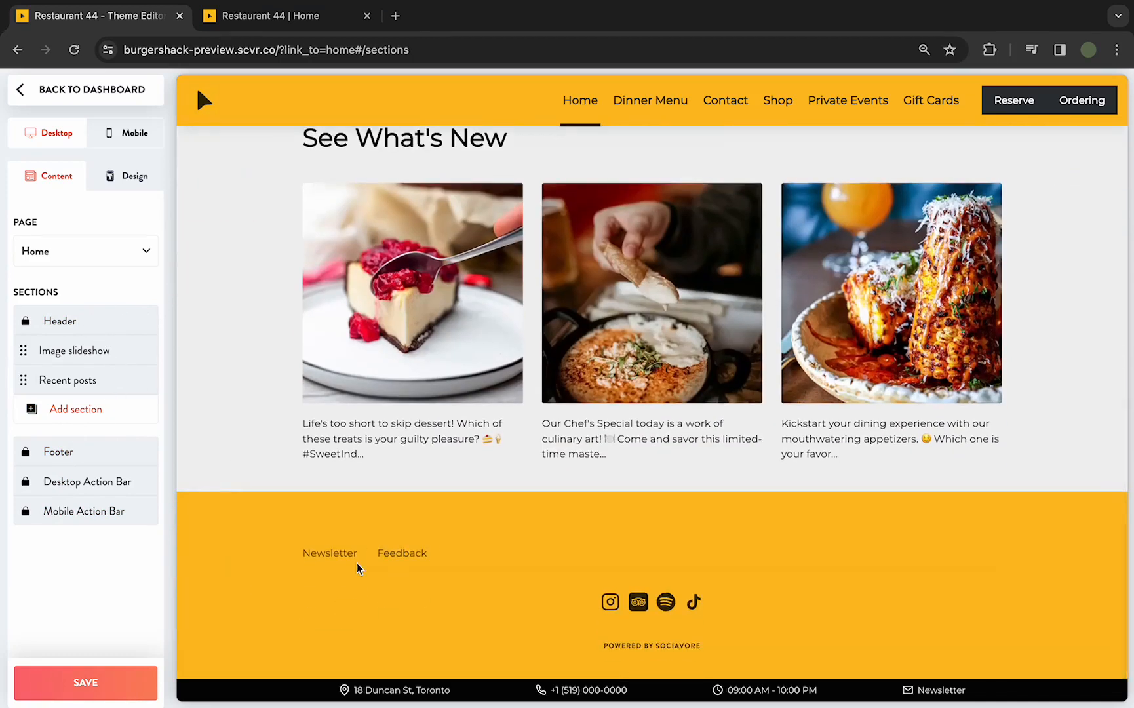
scroll(252, 416, "up", 2)
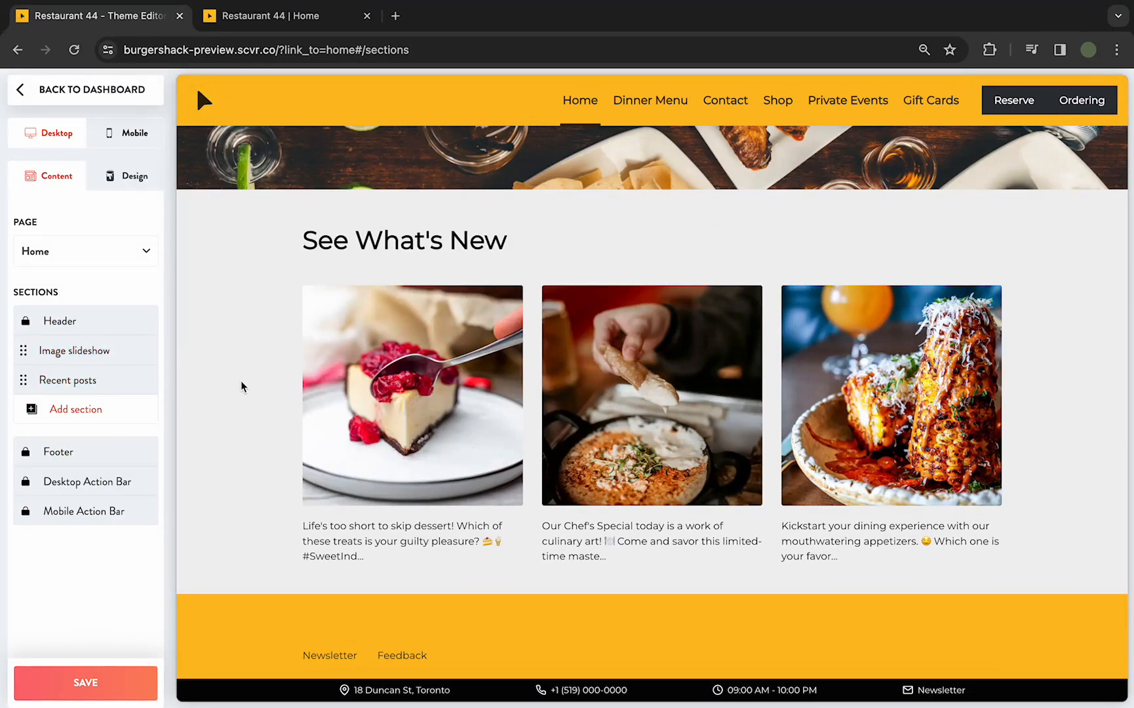
scroll(242, 386, "up", 1)
scroll(243, 386, "up", 3)
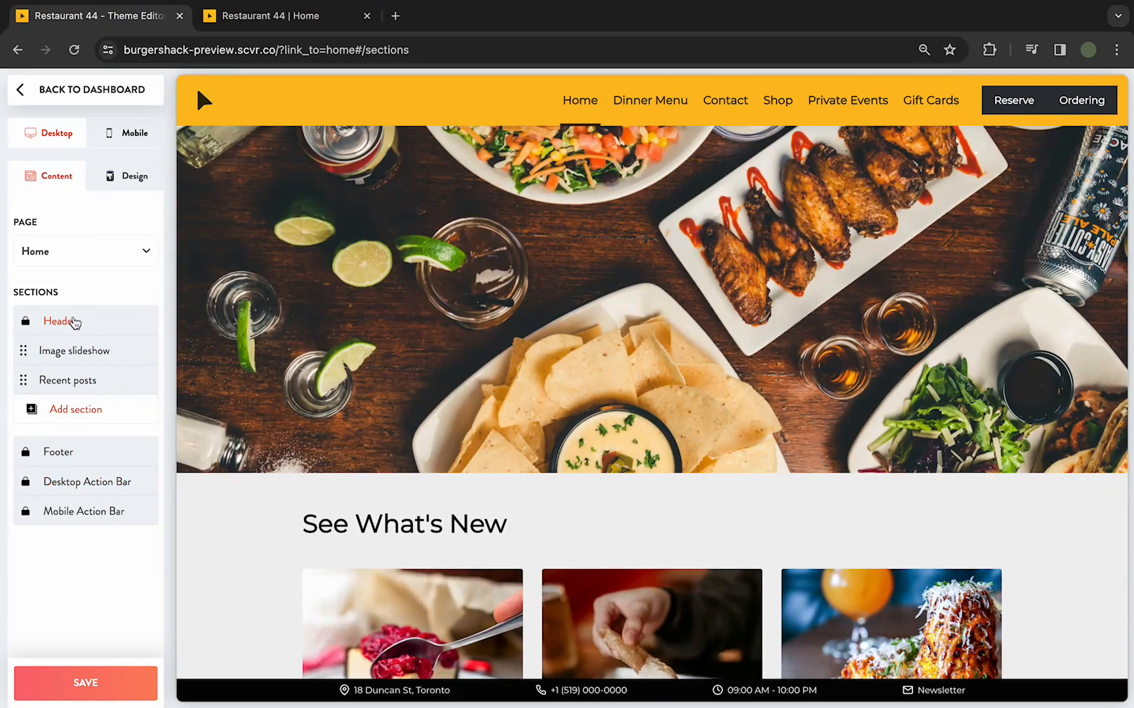
Inspect the Header section's logo and favicon settings, and return to the Home page's section list.
left_click(71, 321)
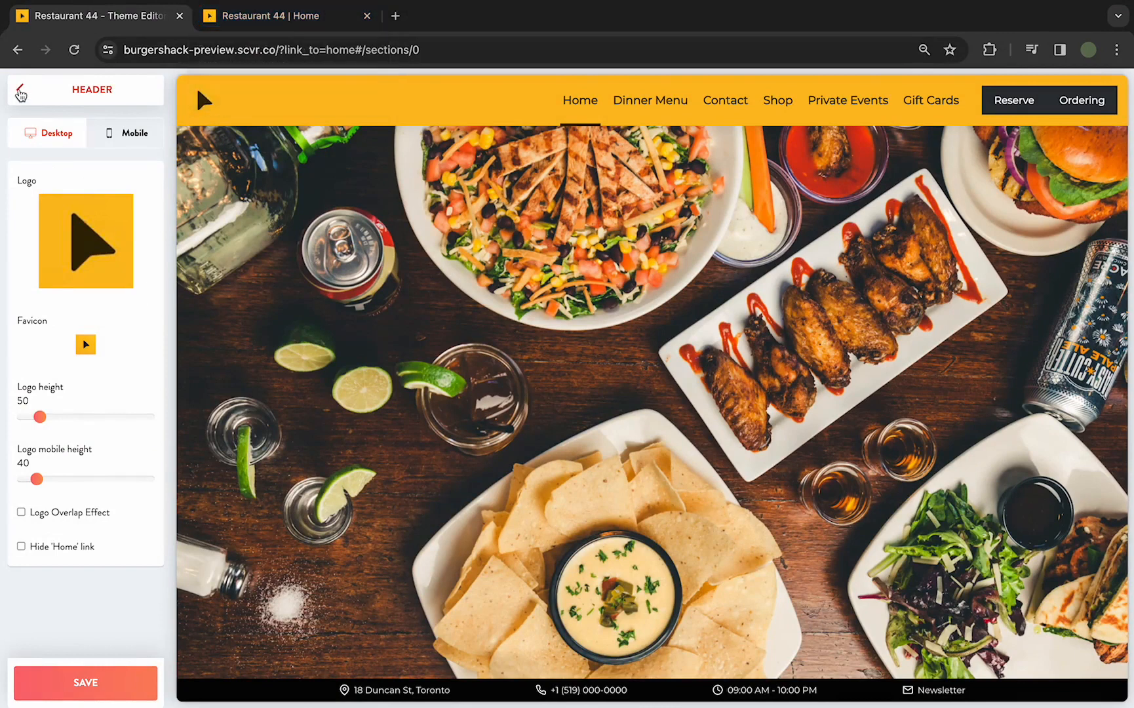
left_click(20, 92)
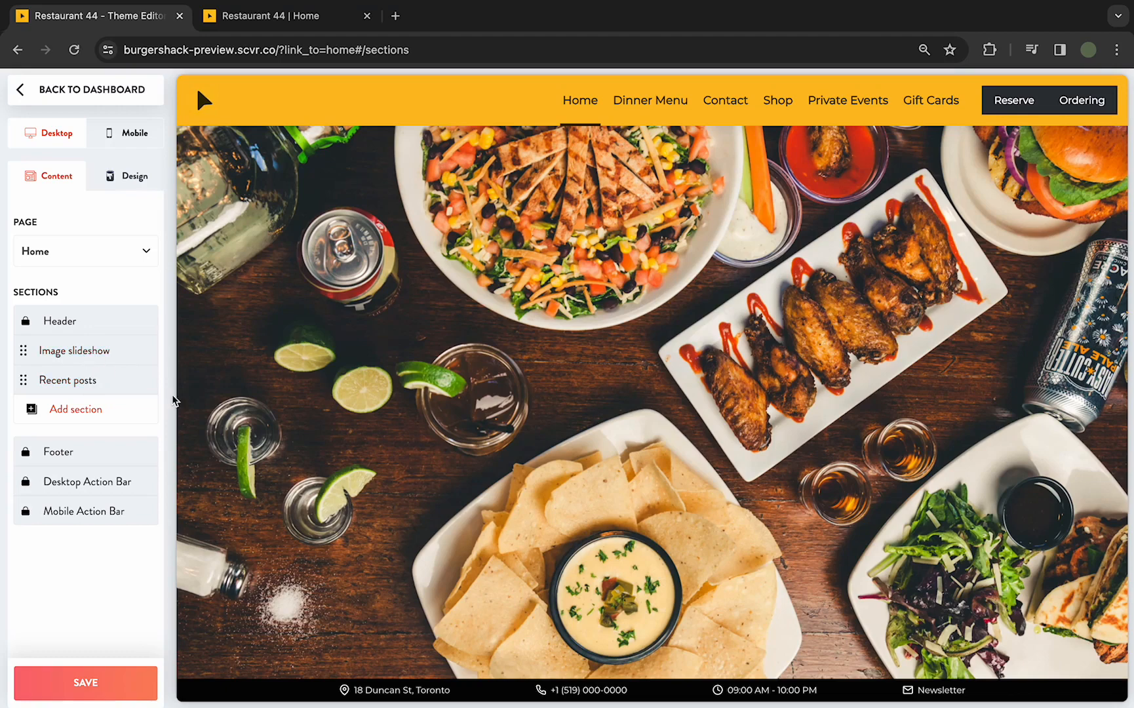
scroll(204, 424, "down", 2)
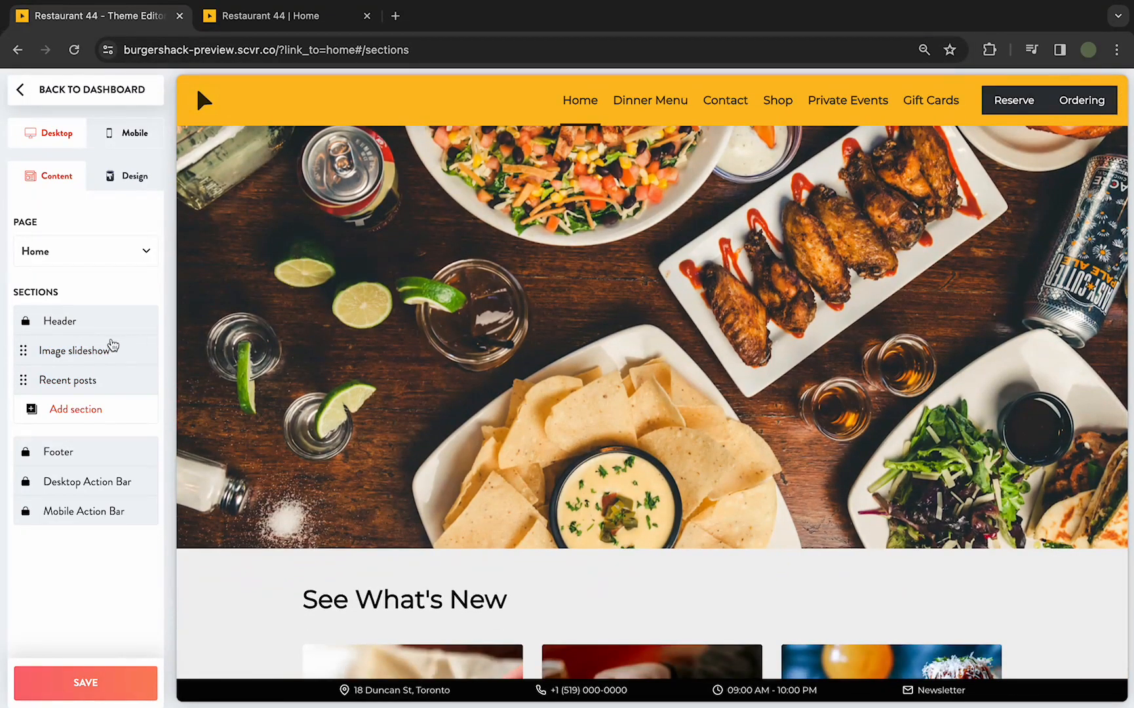
Examine the Image slideshow section's settings and slide options, and return to the section list.
left_click(83, 354)
scroll(121, 331, "up", 4)
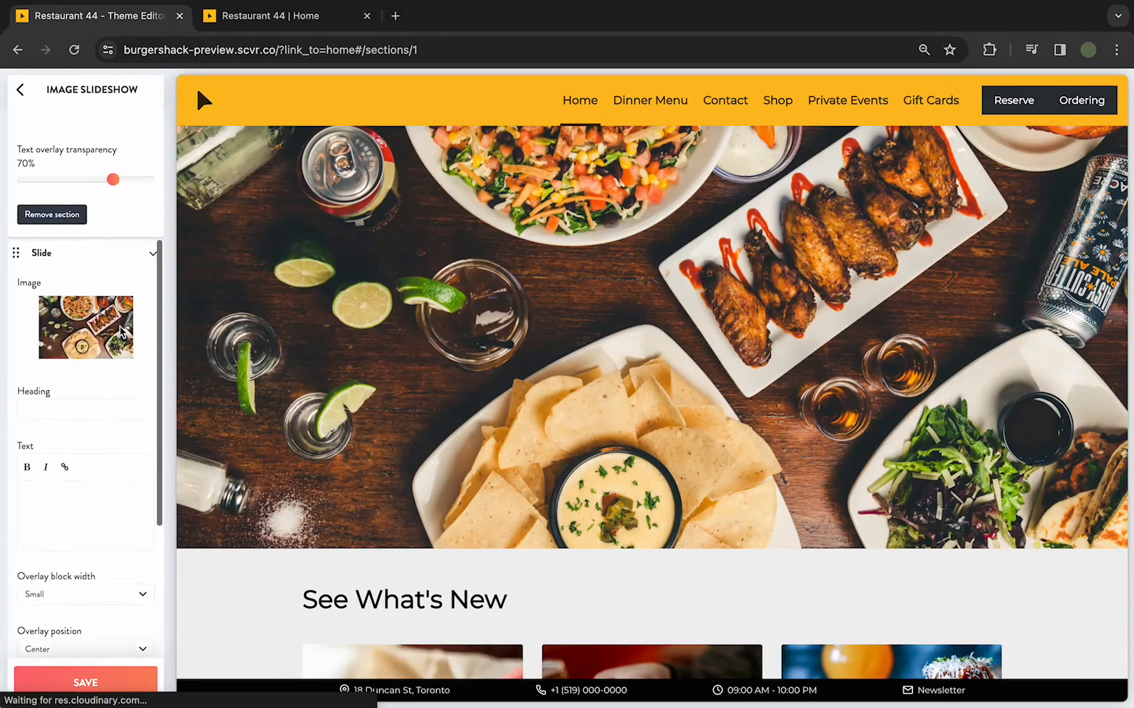
scroll(226, 452, "down", 1)
scroll(227, 452, "up", 1)
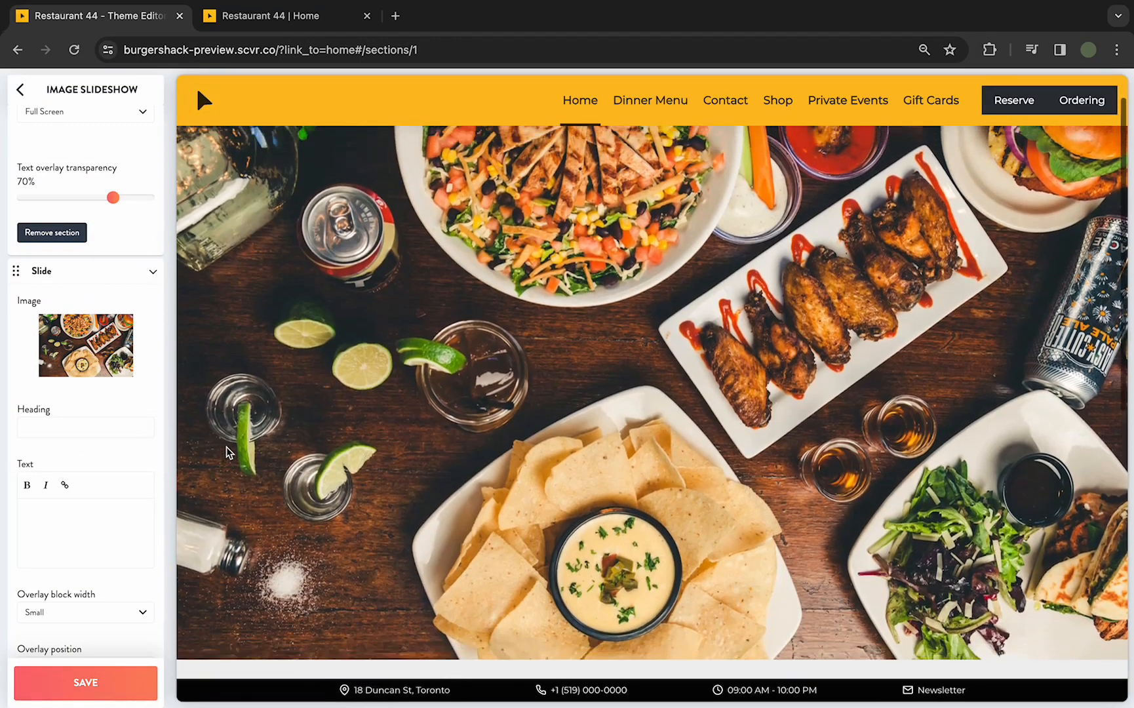
scroll(126, 400, "up", 2)
scroll(127, 401, "down", 6)
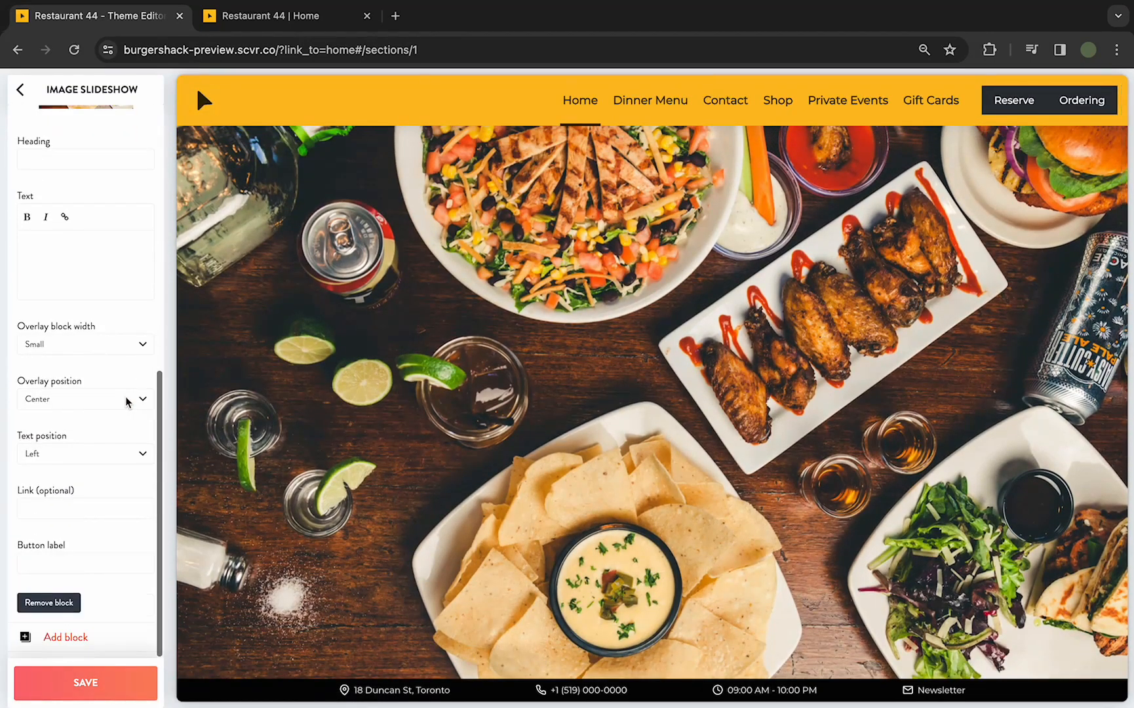
scroll(127, 401, "up", 8)
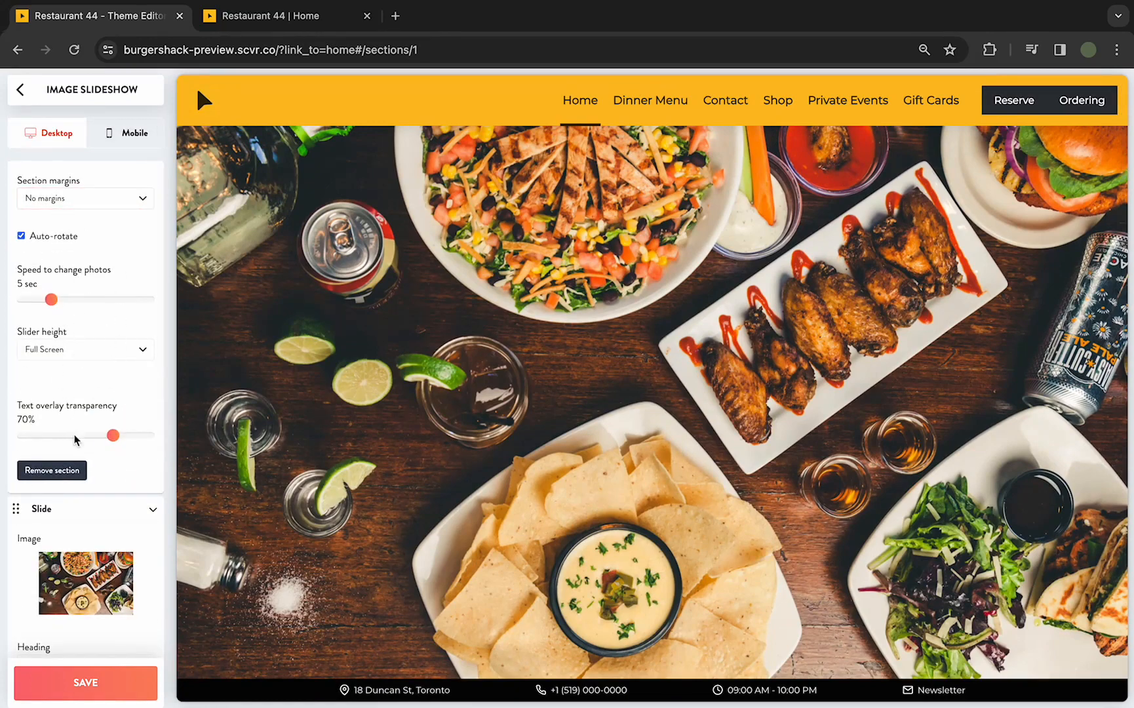
scroll(145, 472, "down", 5)
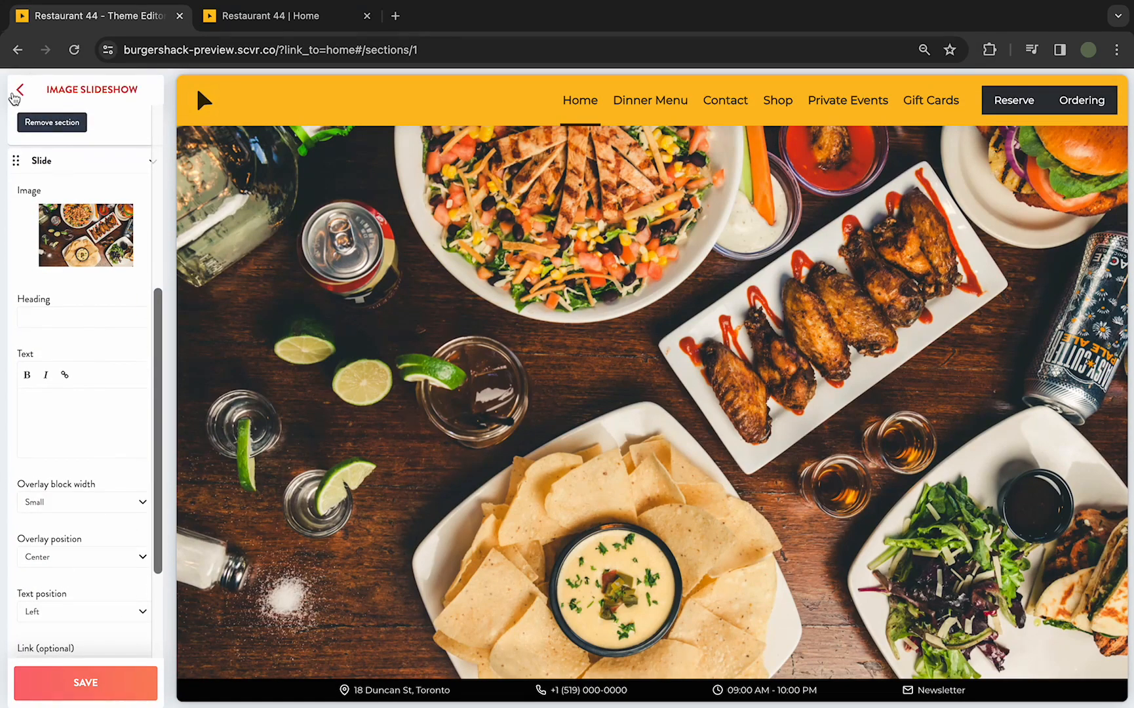
left_click(20, 90)
Examine how the order of the image slideshow and recent posts sections corresponds to the Home page preview.
scroll(388, 532, "down", 3)
scroll(388, 532, "down", 3)
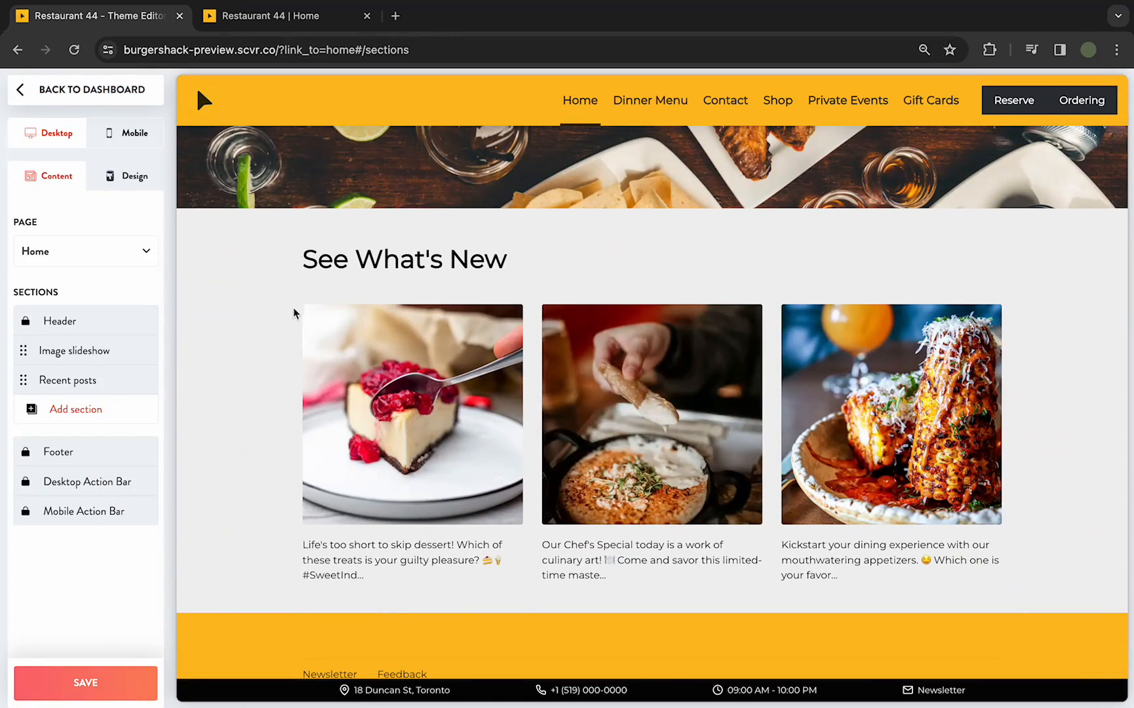
scroll(235, 342, "up", 1)
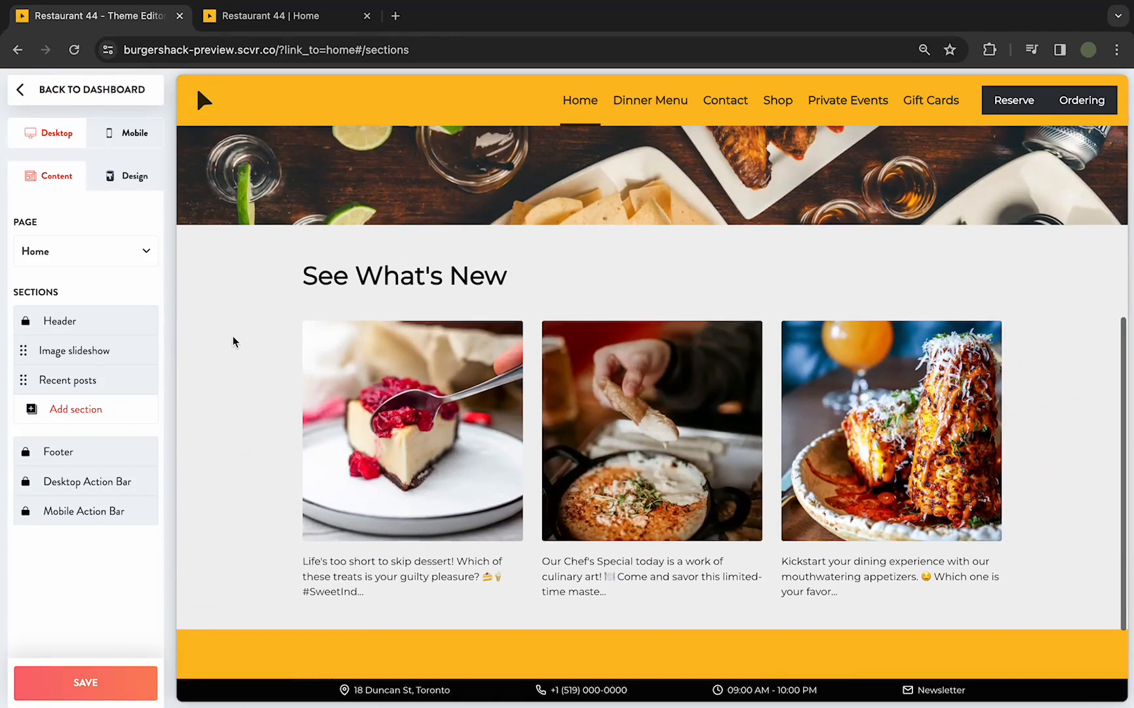
scroll(234, 342, "down", 1)
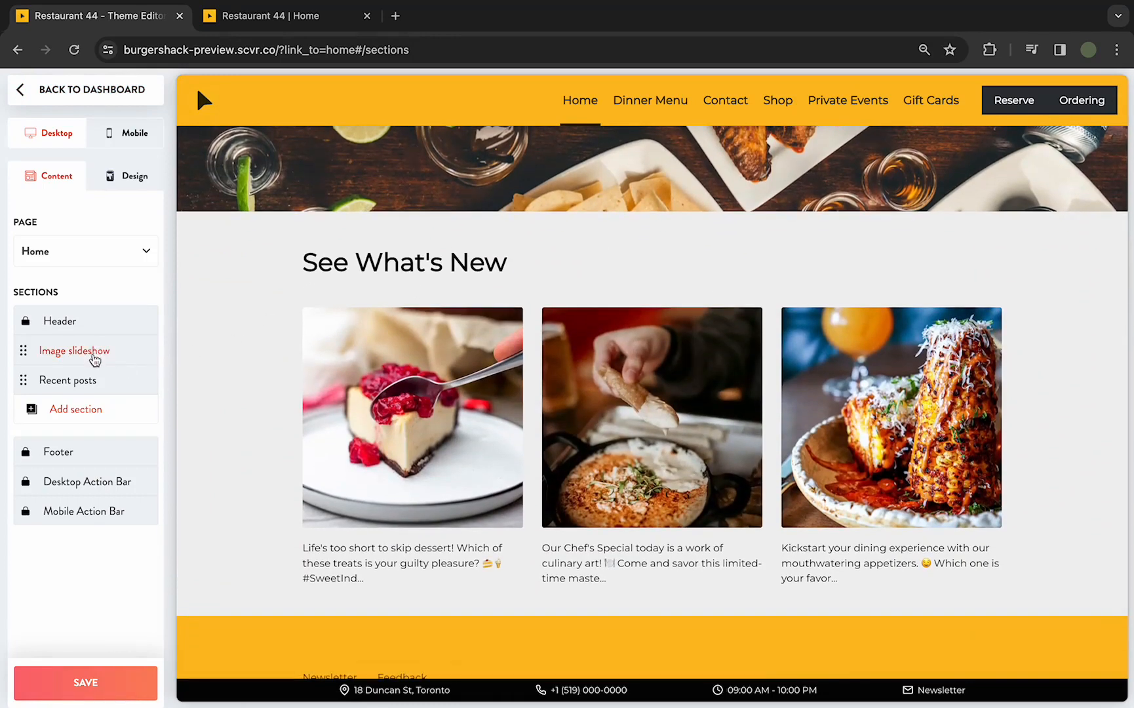
scroll(196, 355, "up", 1)
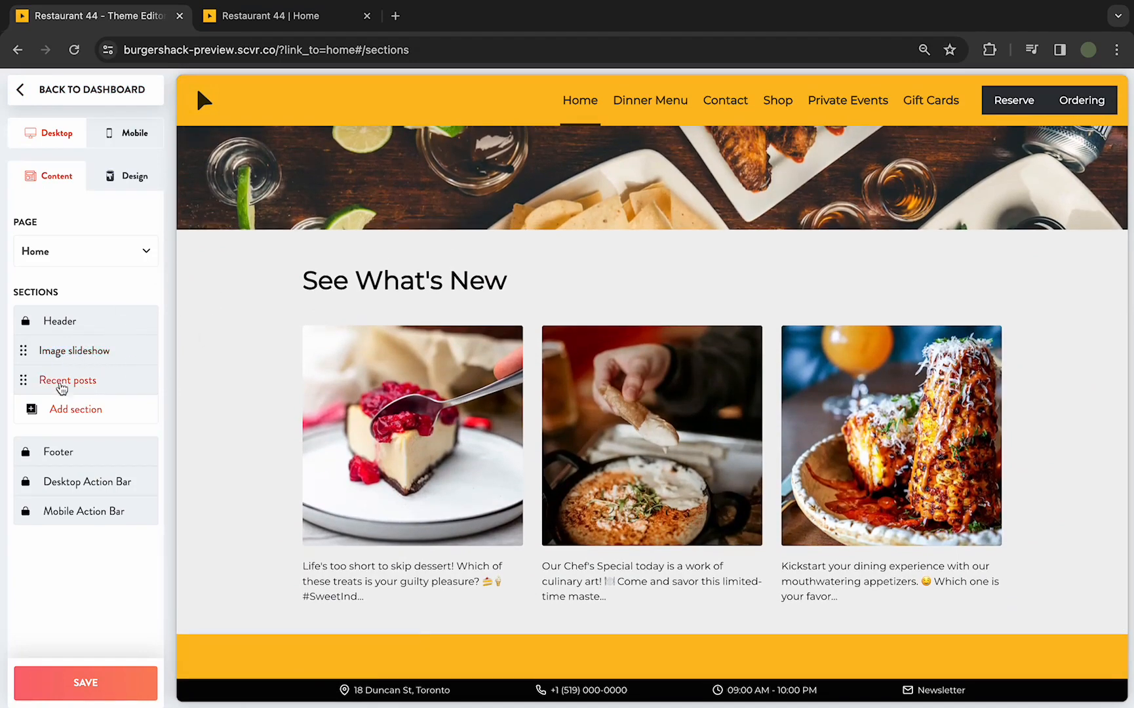
scroll(200, 361, "up", 5)
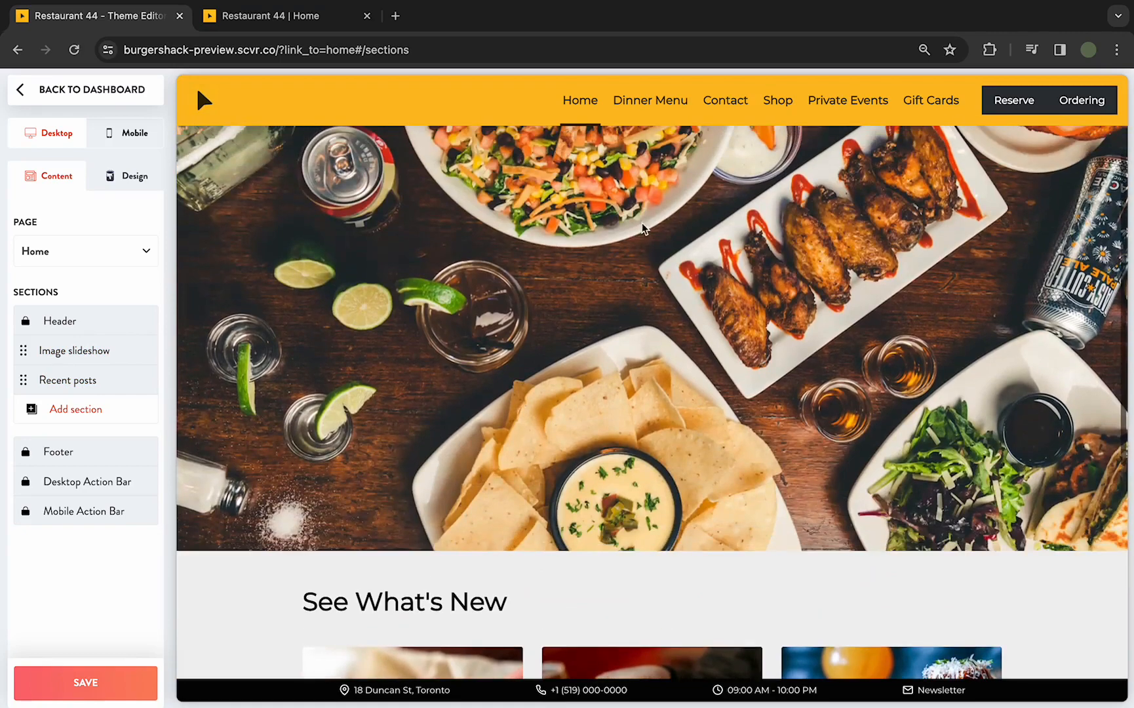
scroll(329, 443, "down", 4)
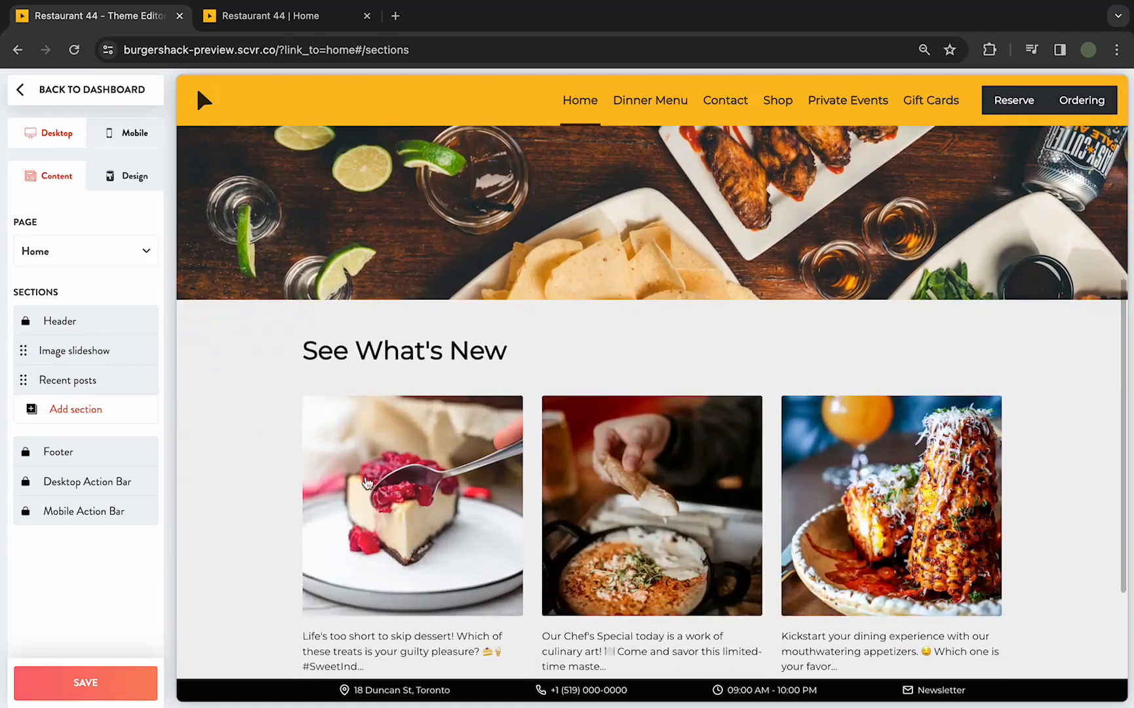
scroll(238, 475, "down", 3)
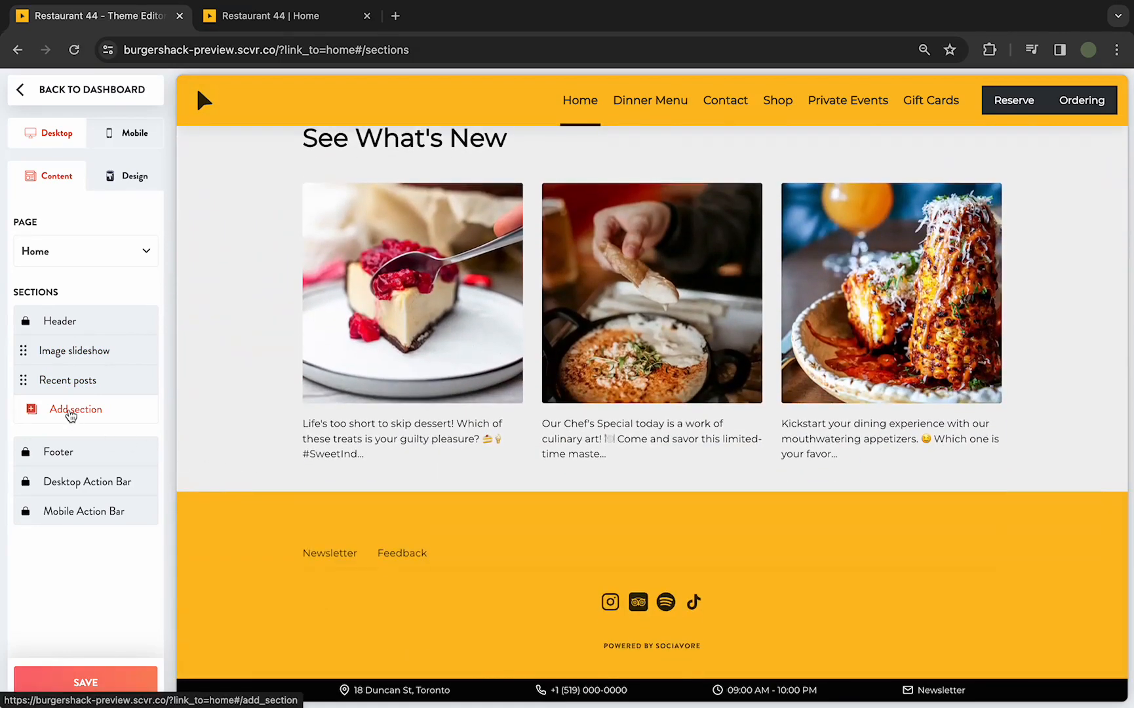
Browse the section types that can be added to the Home page, and return to the section list without adding one.
left_click(70, 412)
left_click(70, 414)
scroll(110, 358, "up", 3)
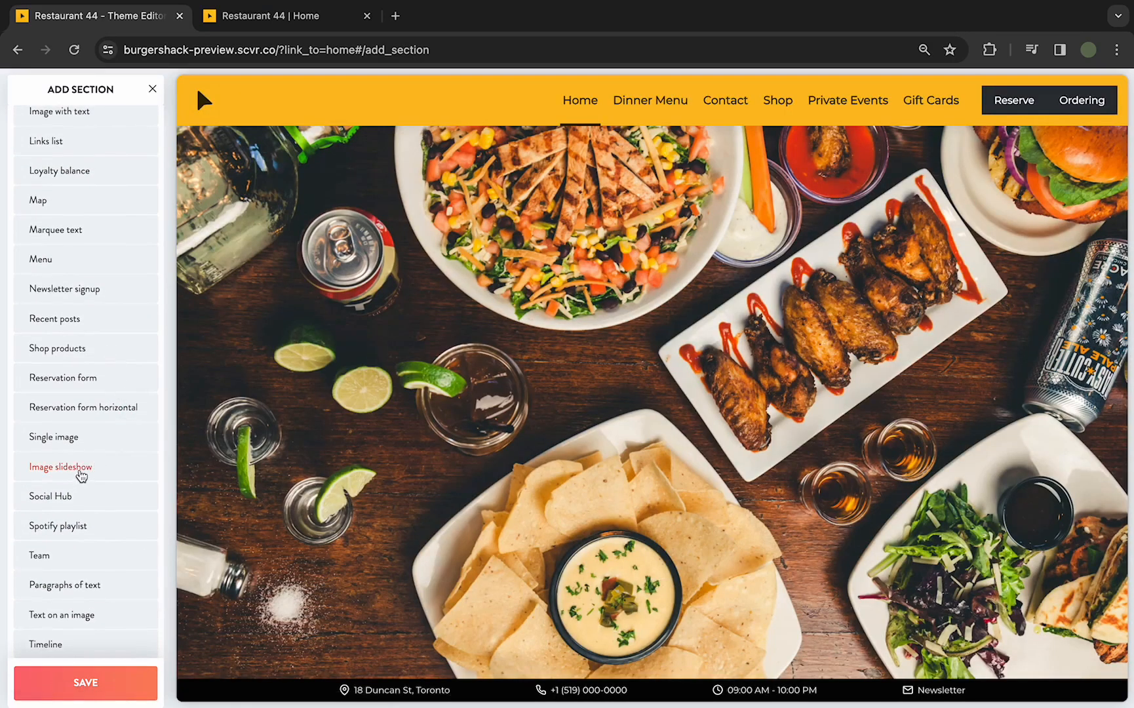
scroll(123, 376, "up", 4)
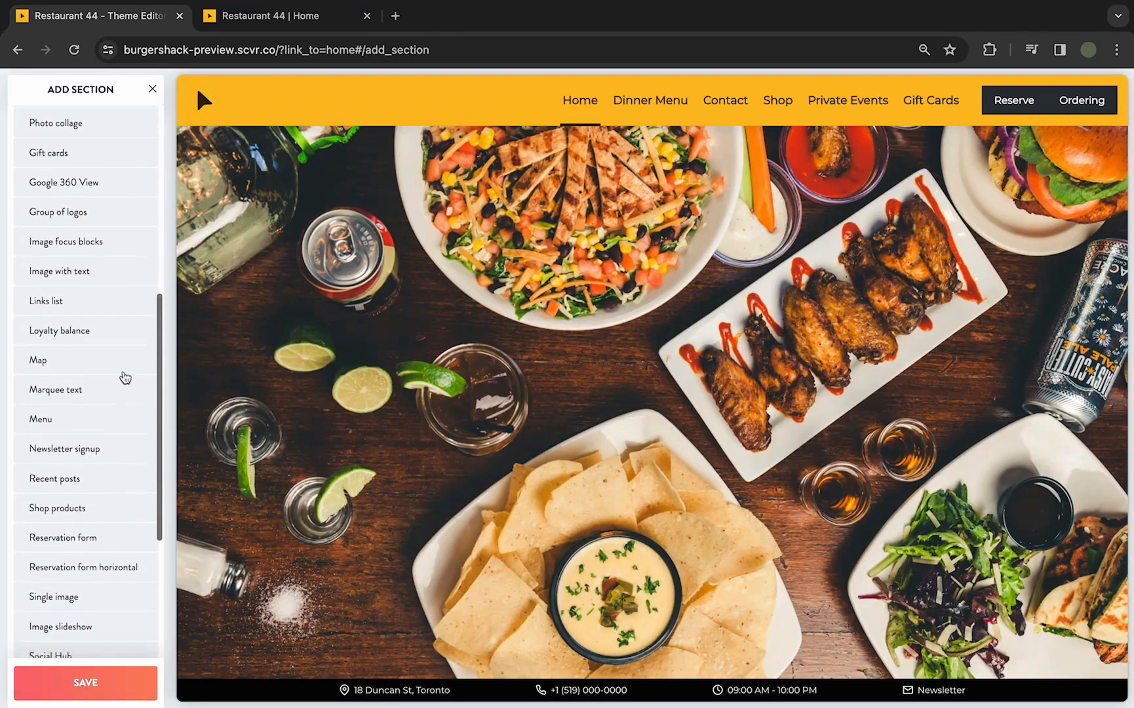
scroll(126, 354, "up", 9)
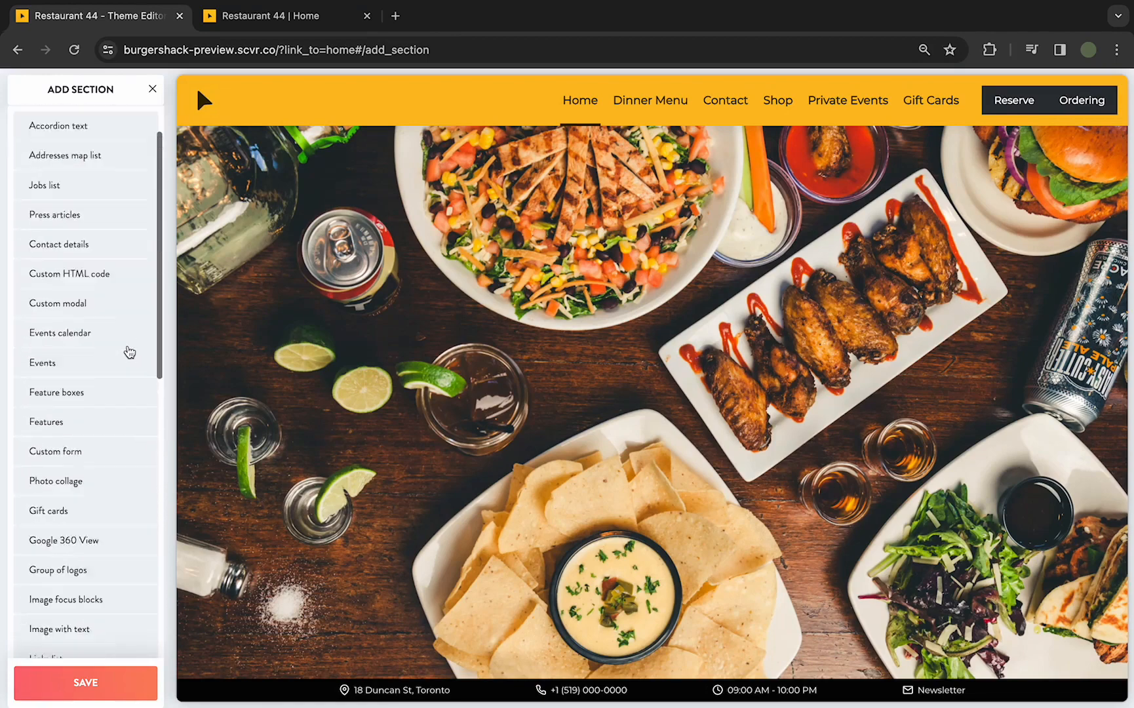
scroll(129, 352, "down", 15)
left_click(152, 88)
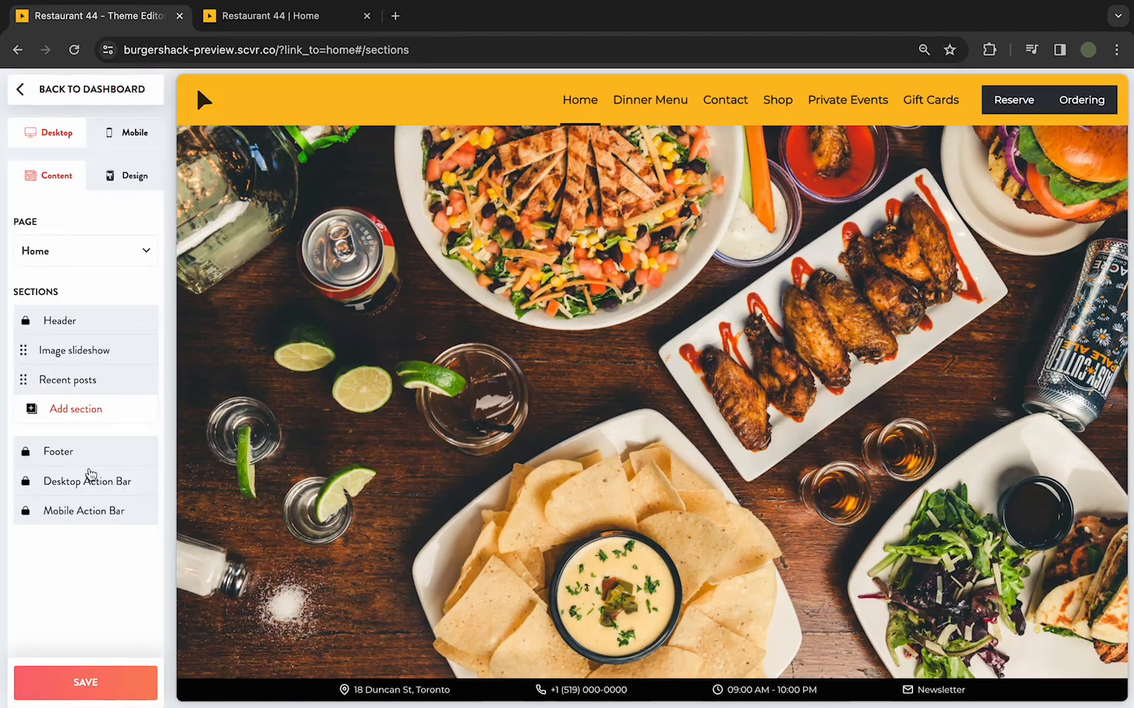
Examine the footer in the Home page preview and its social icon settings, and collapse the Social icons block.
scroll(202, 517, "down", 10)
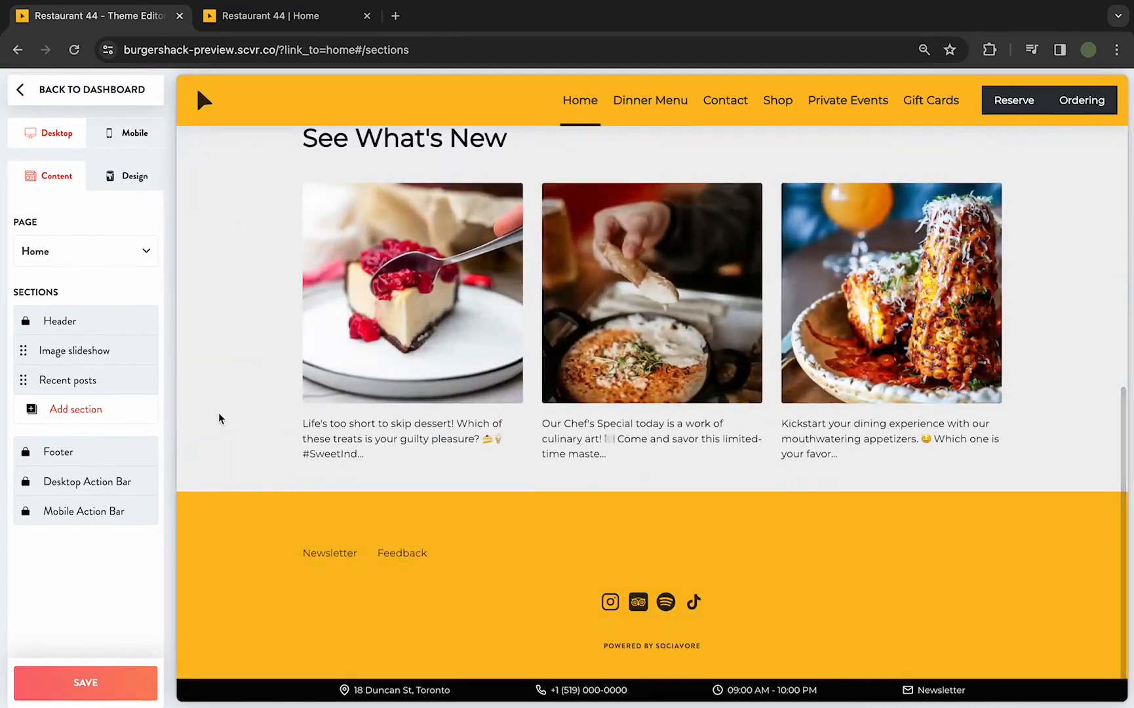
scroll(219, 413, "up", 1)
scroll(218, 414, "down", 1)
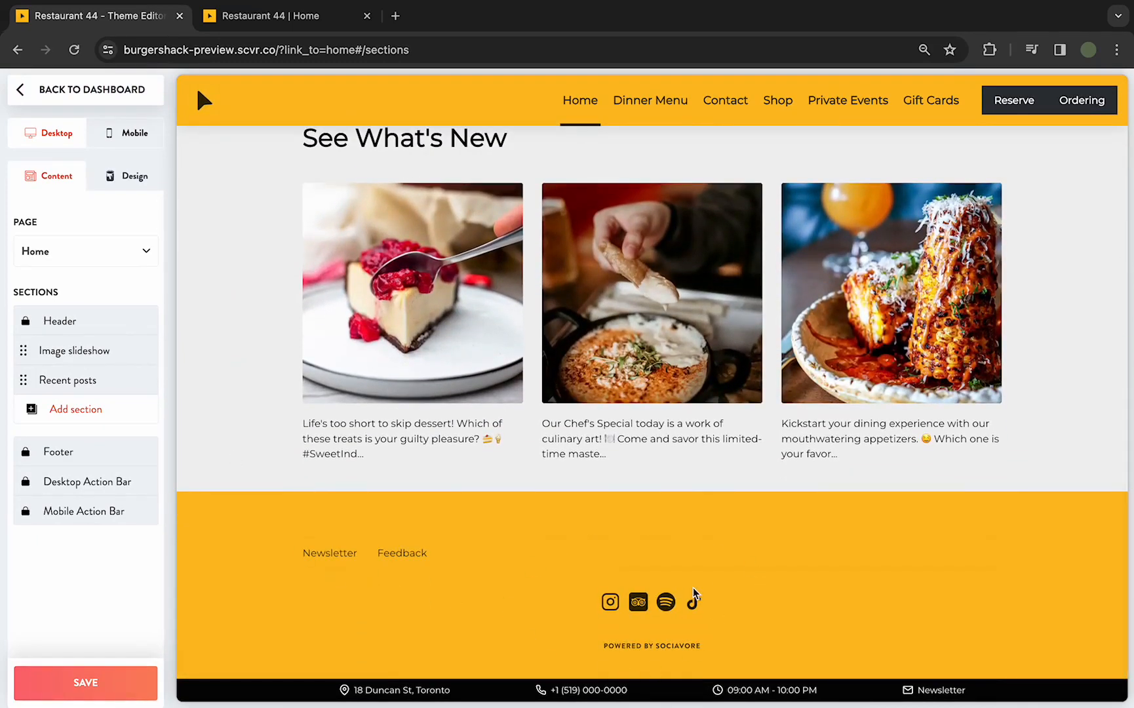
left_click(53, 452)
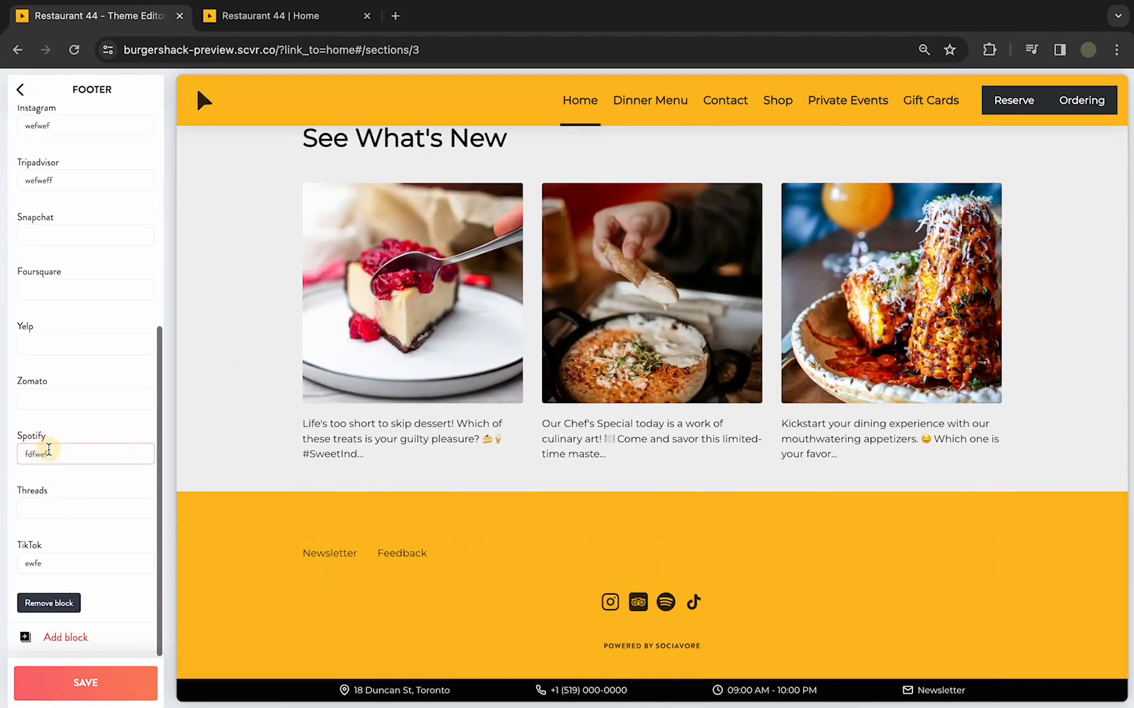
scroll(94, 336, "up", 5)
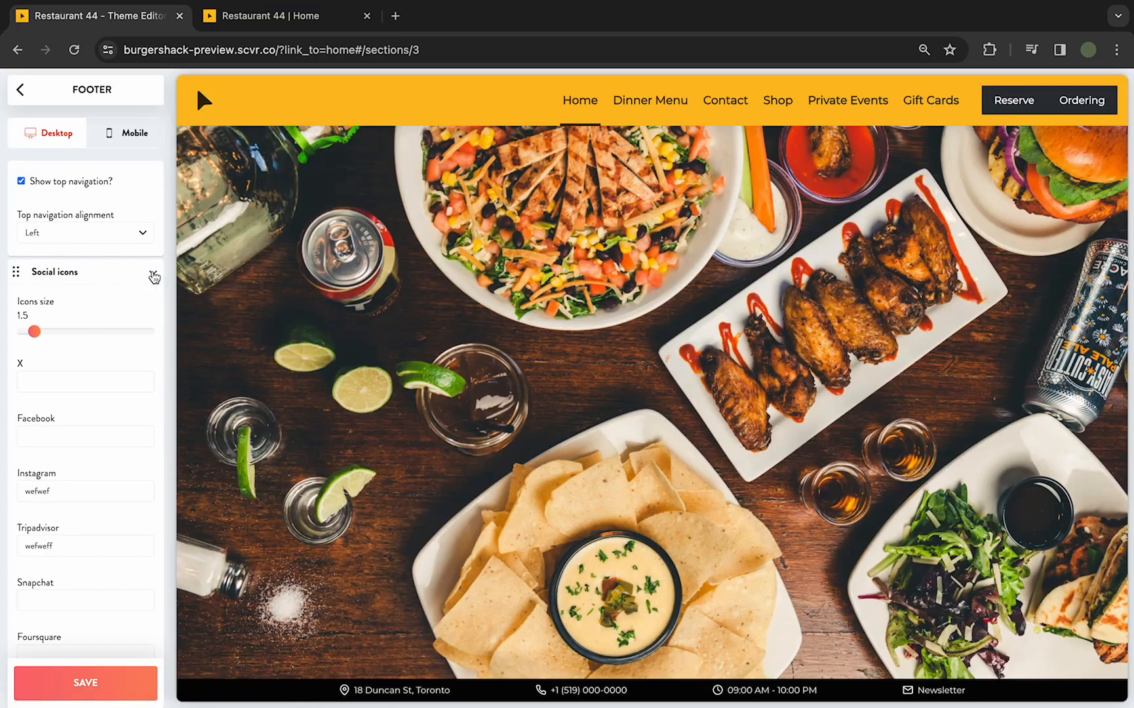
left_click(153, 275)
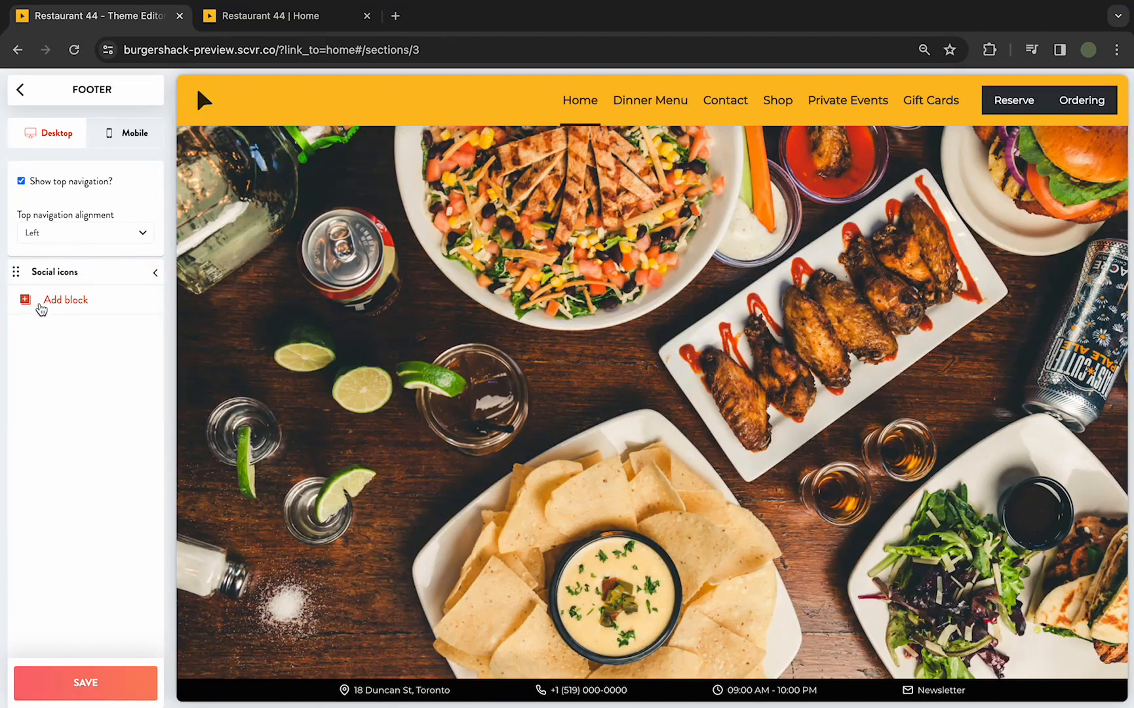
Try out an Address block in the footer, remove it, and return to the Home page's section list.
left_click(40, 305)
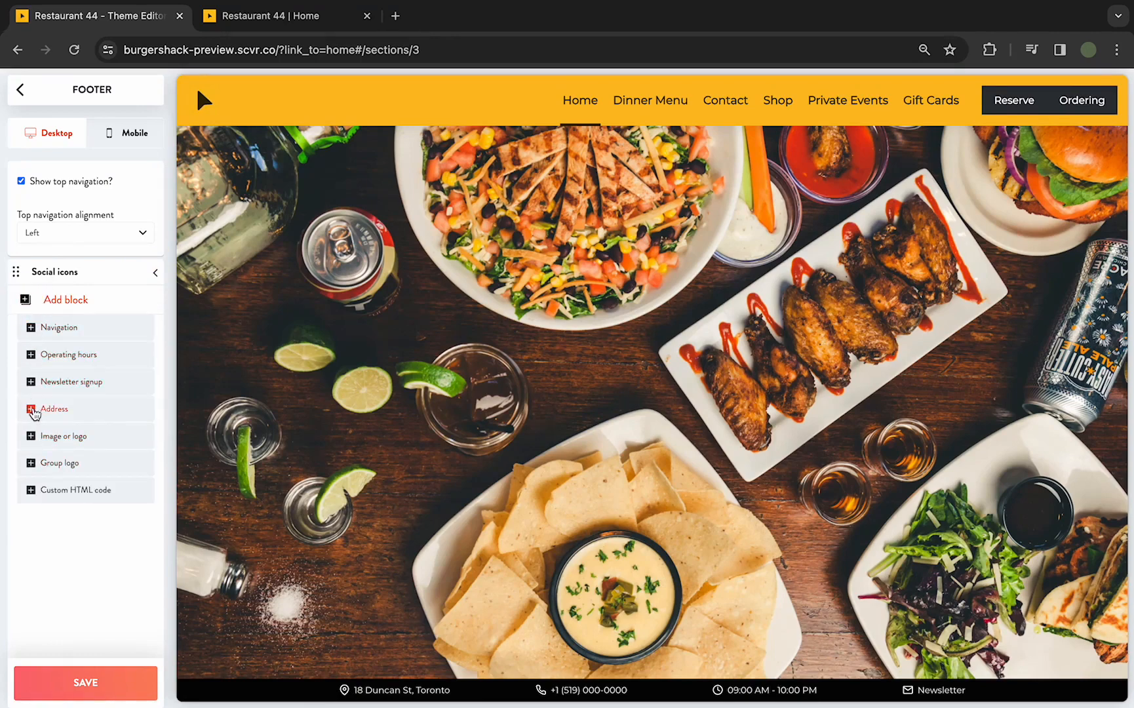
left_click(30, 410)
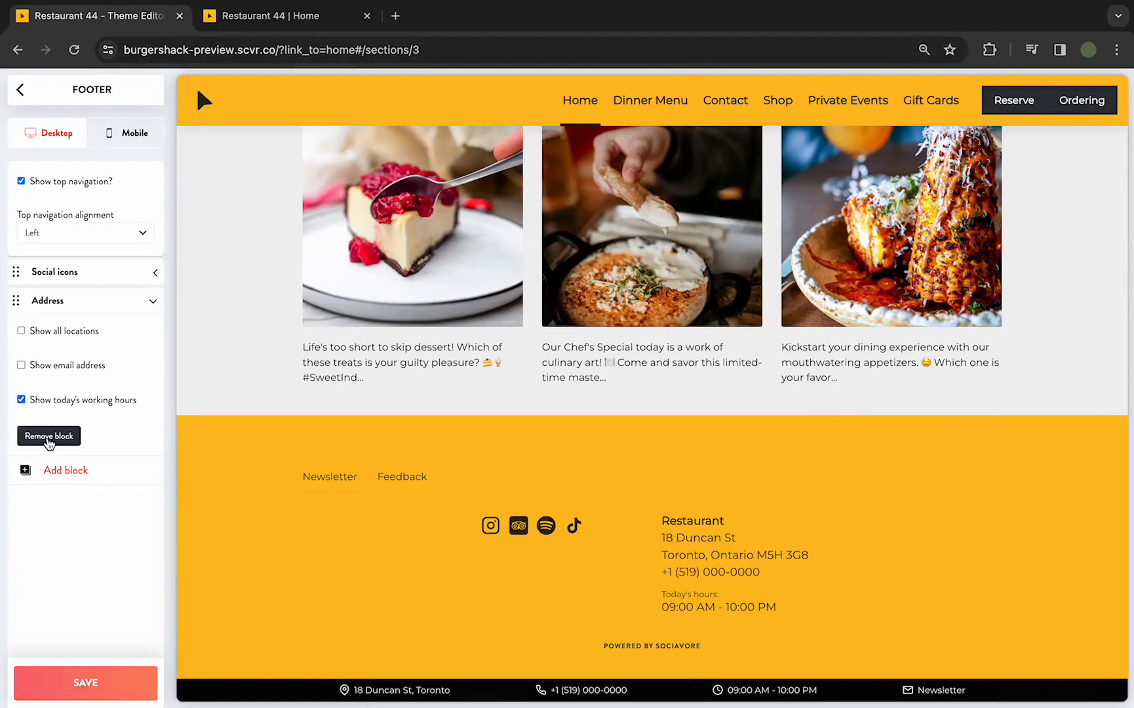
left_click(38, 435)
left_click(20, 95)
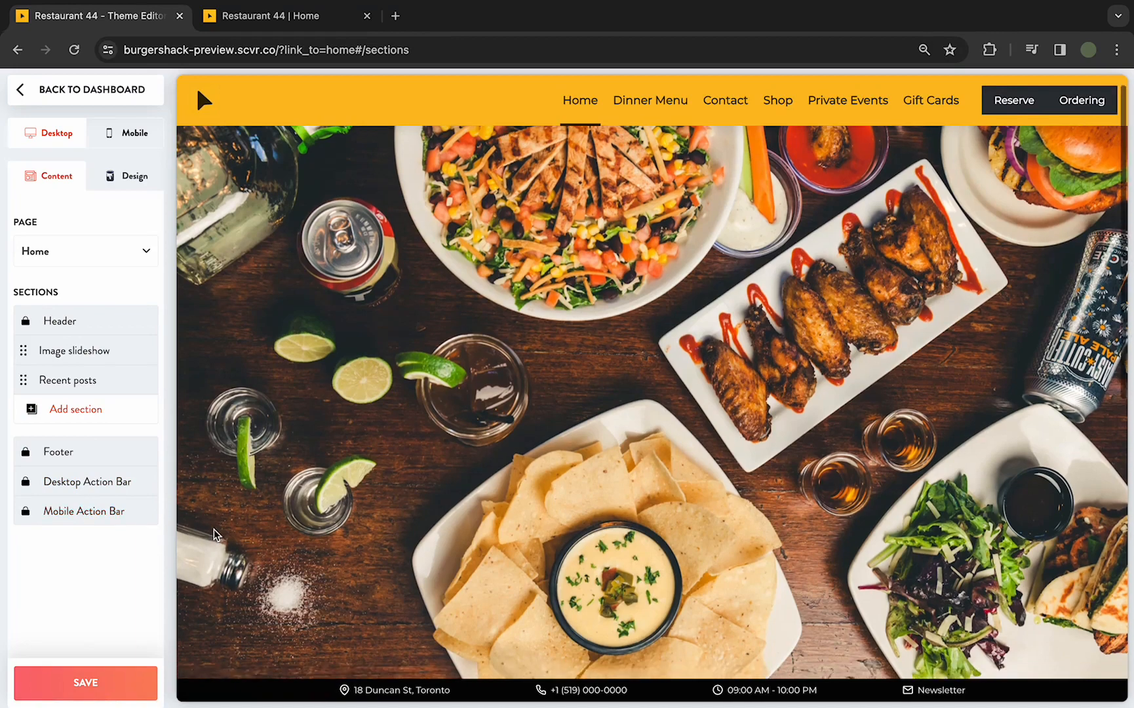
Compare the desktop action bar in the preview with its blocks in the Desktop Action Bar settings, and return to the section list.
scroll(216, 534, "down", 2)
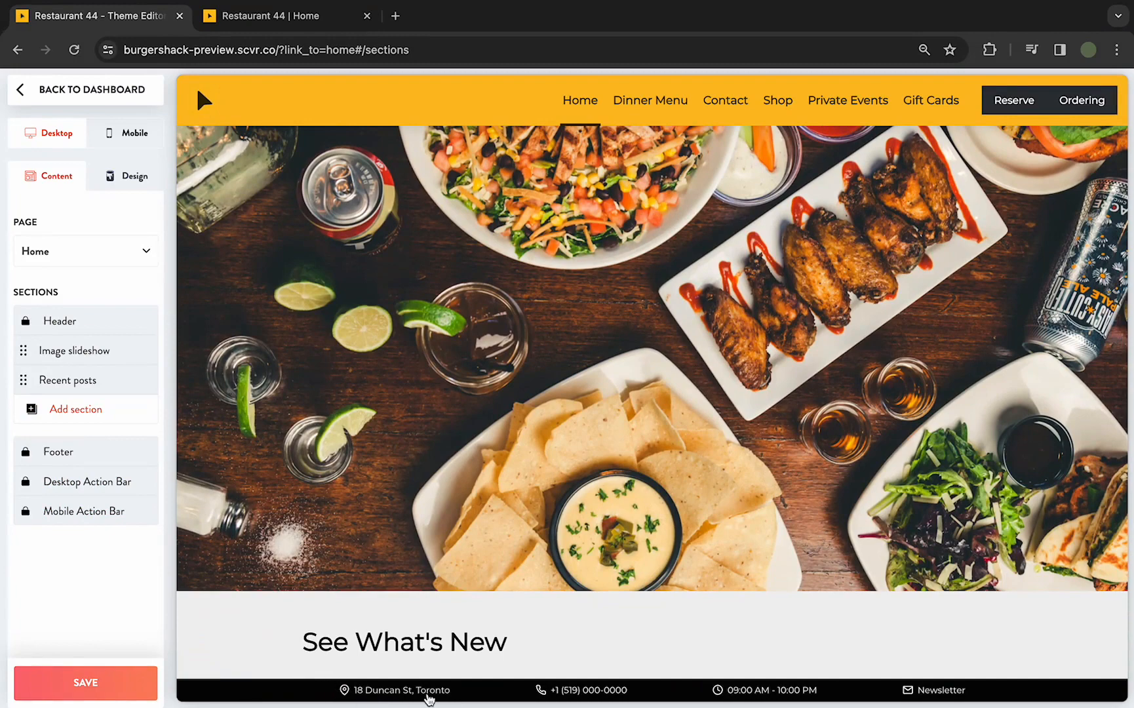
left_click(125, 483)
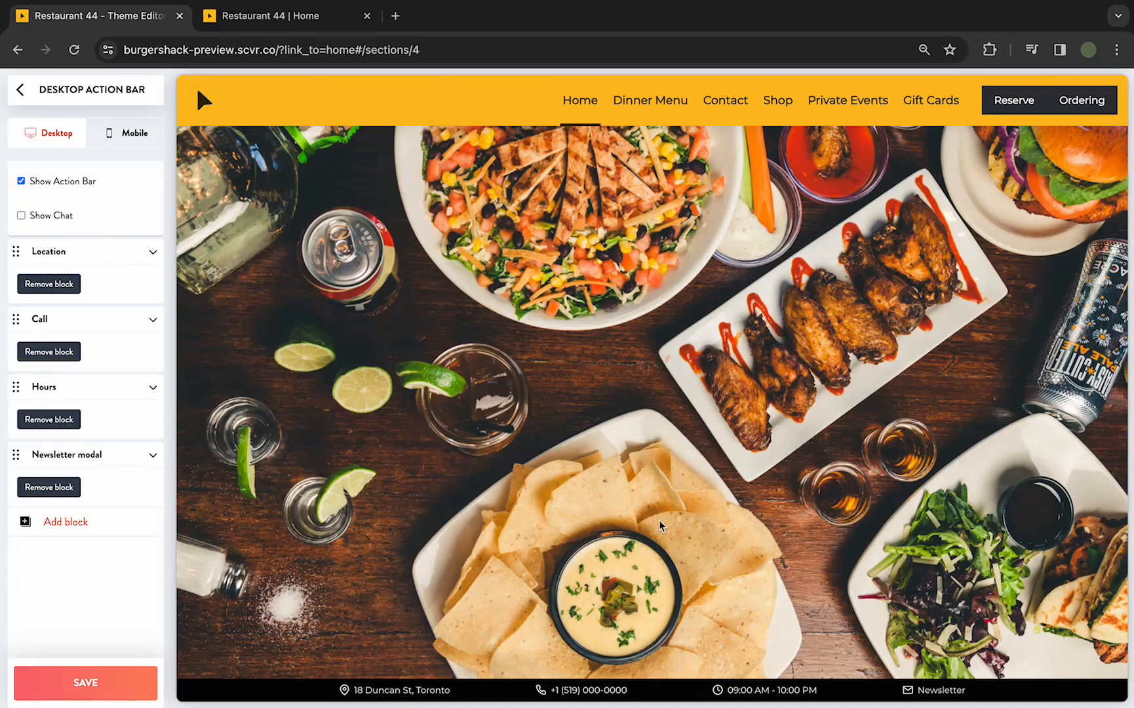
left_click(21, 89)
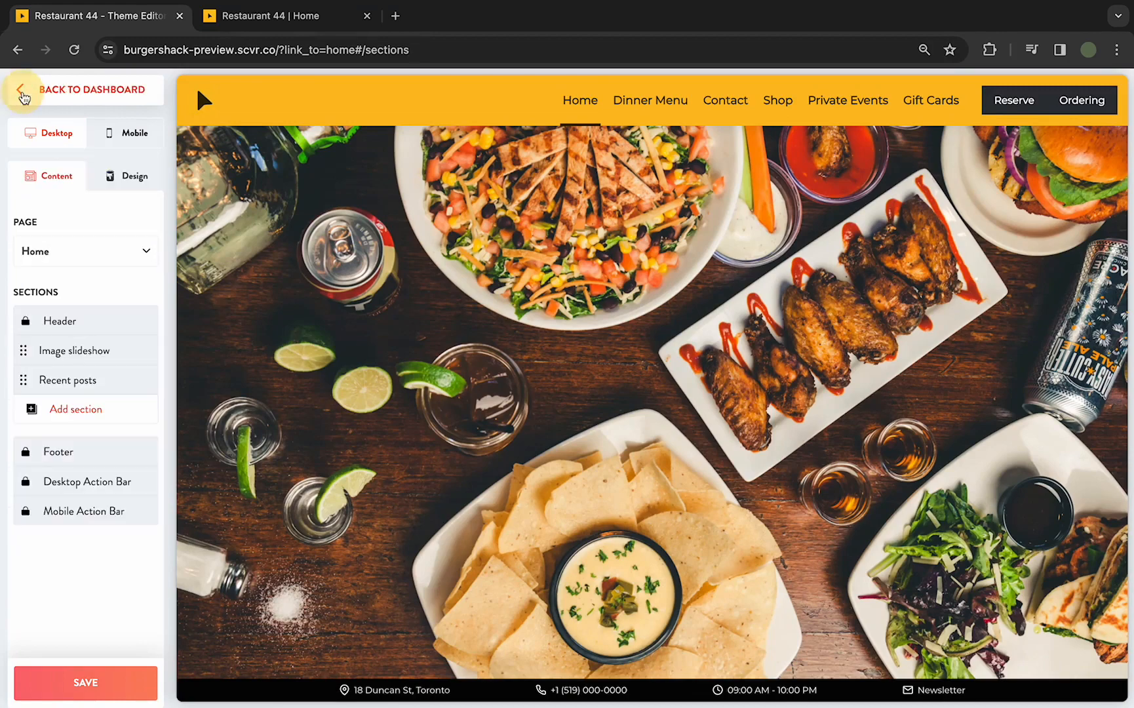
Inspect the Mobile Action Bar's blocks, examine the bar in the mobile preview, and return to the section list.
left_click(59, 515)
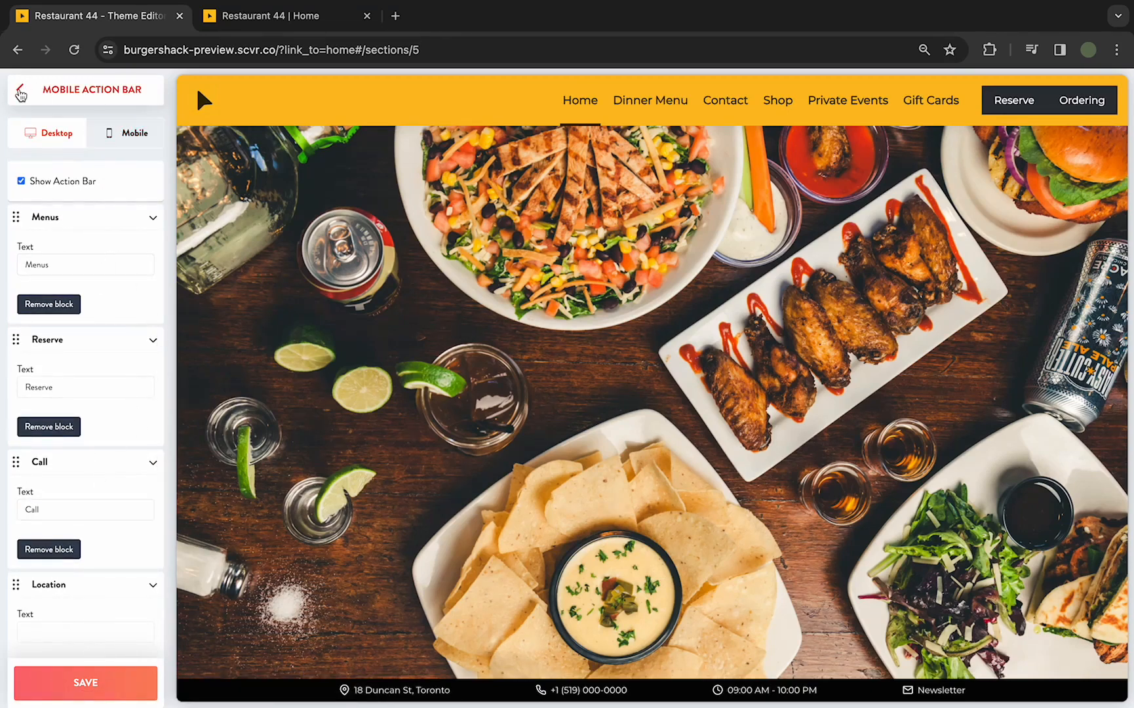
scroll(222, 366, "down", 3)
scroll(225, 365, "up", 3)
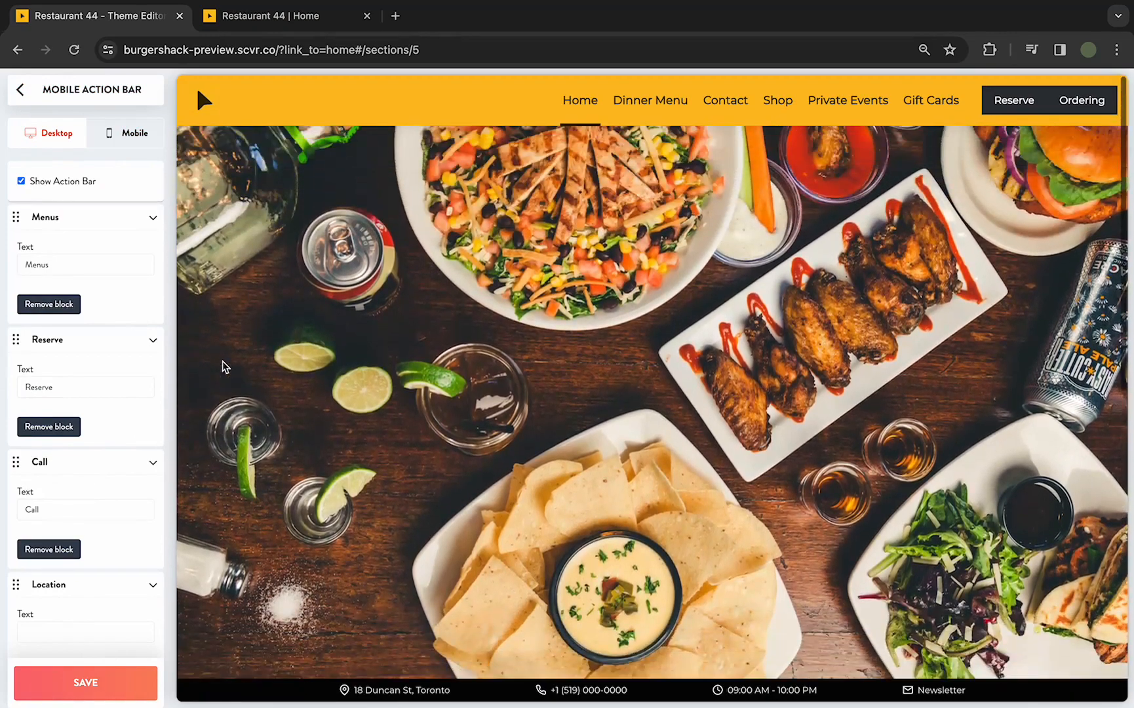
scroll(225, 365, "down", 5)
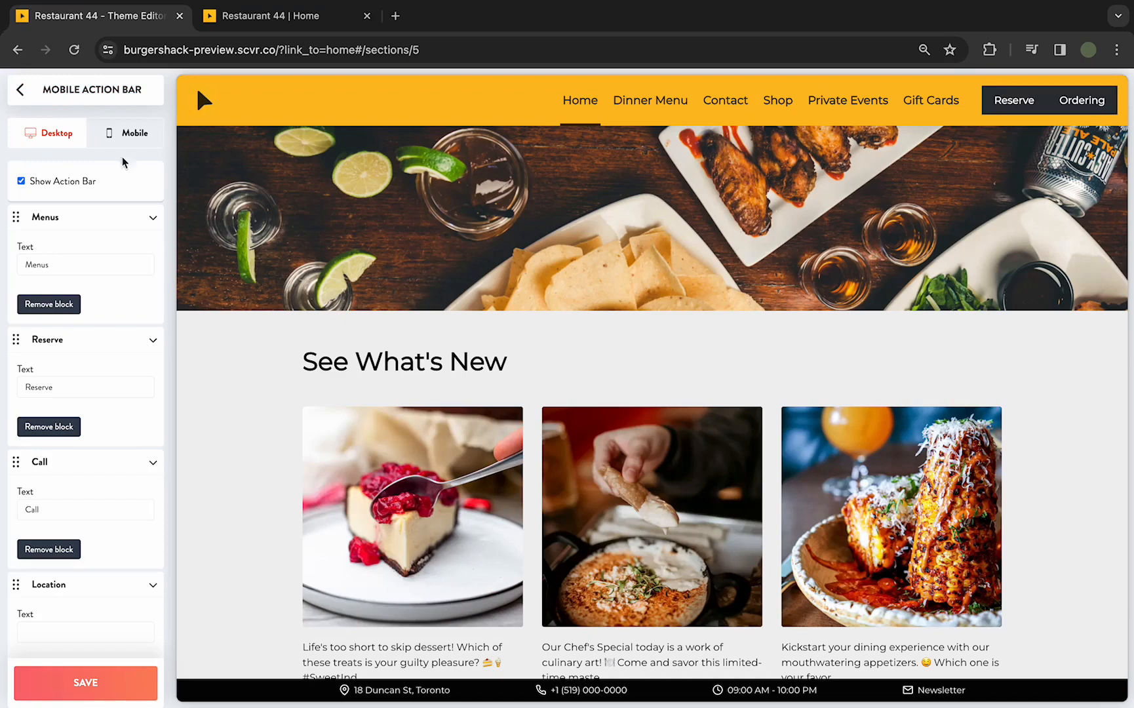
left_click(113, 135)
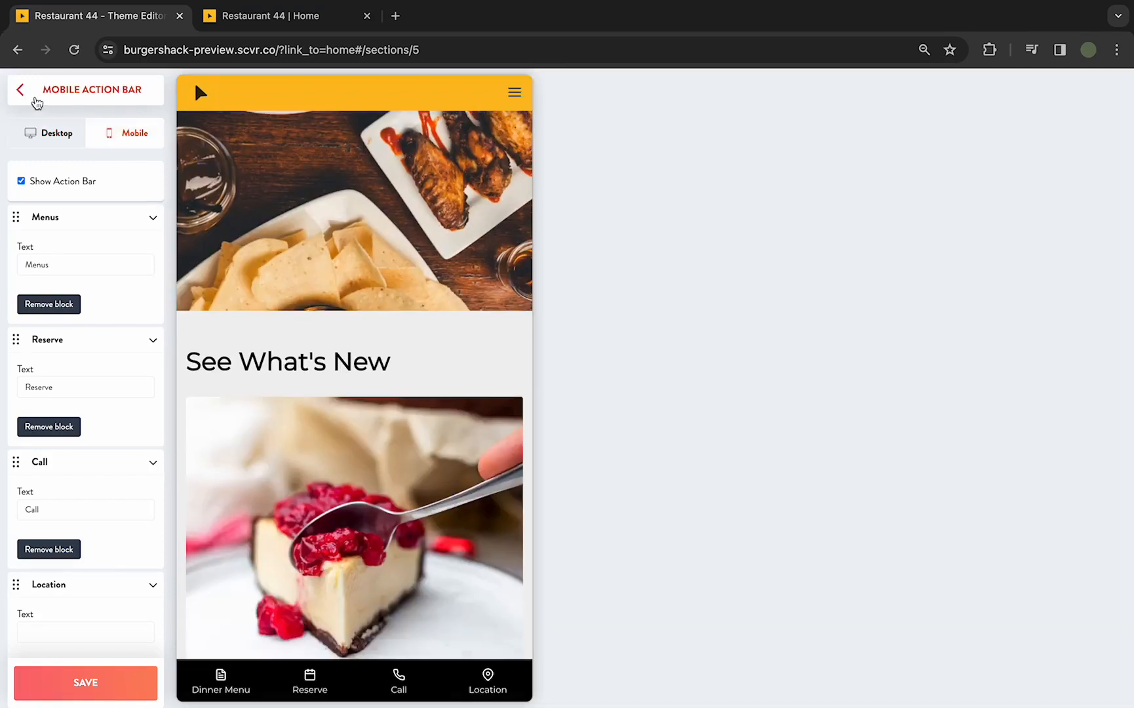
scroll(300, 520, "down", 8)
scroll(300, 520, "down", 2)
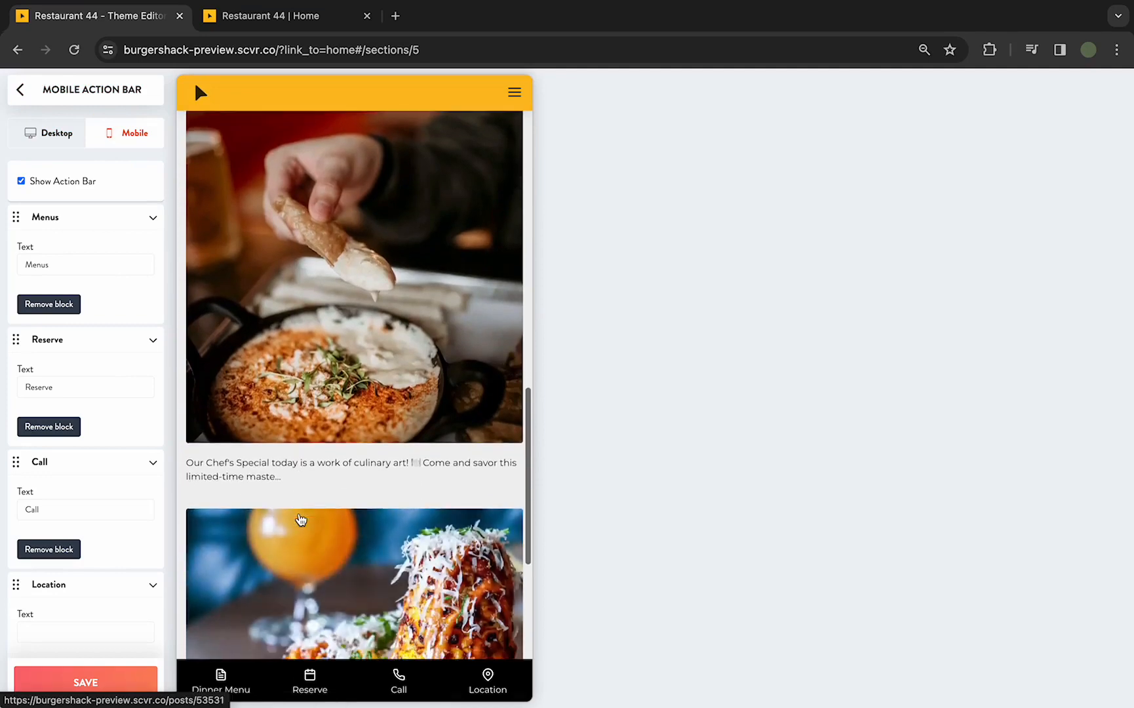
scroll(300, 519, "up", 15)
left_click(22, 91)
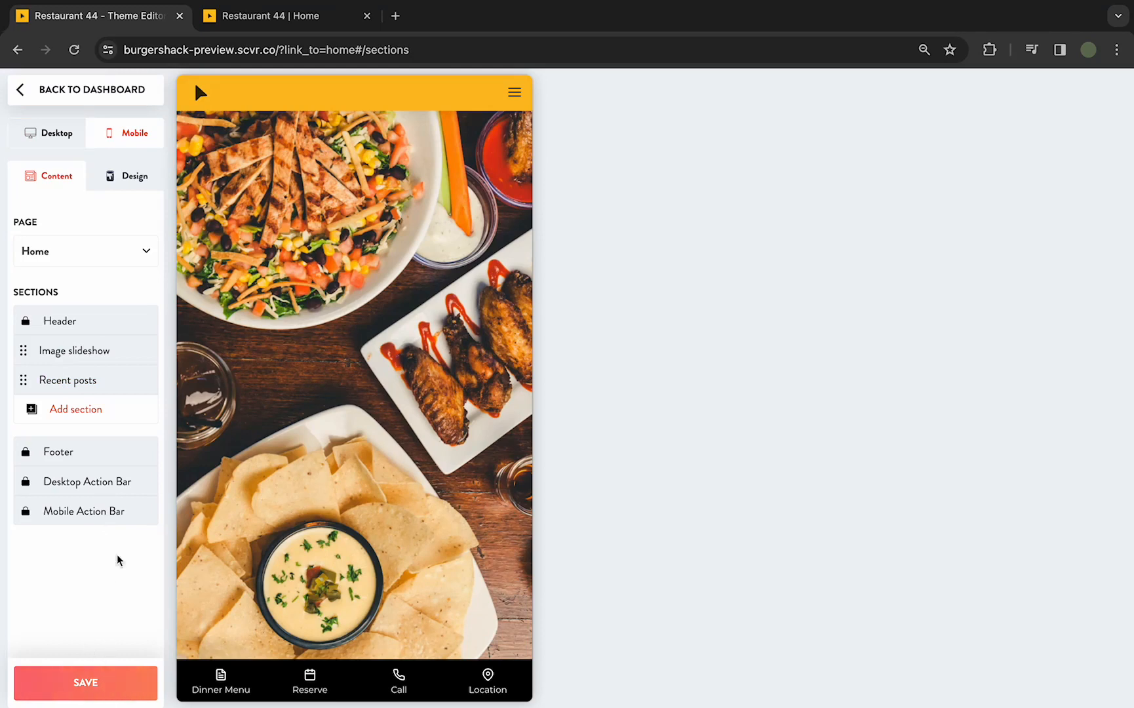
Return to the desktop preview and review the Home page's sections down to the footer.
left_click(68, 134)
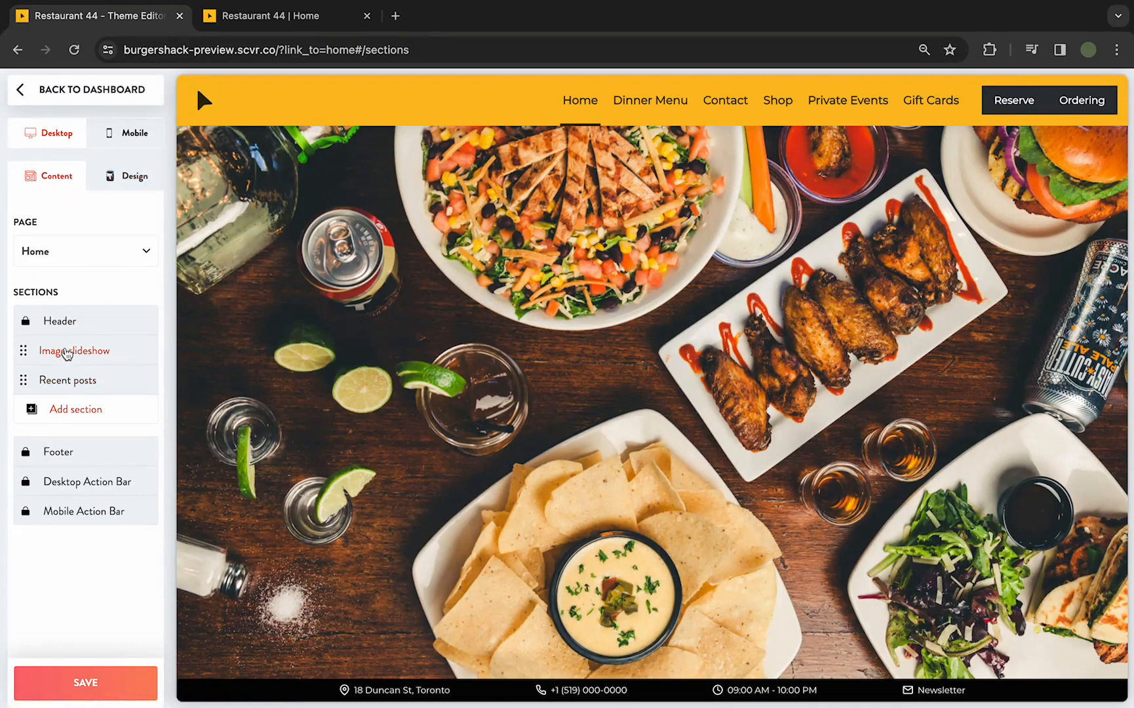
scroll(186, 452, "down", 10)
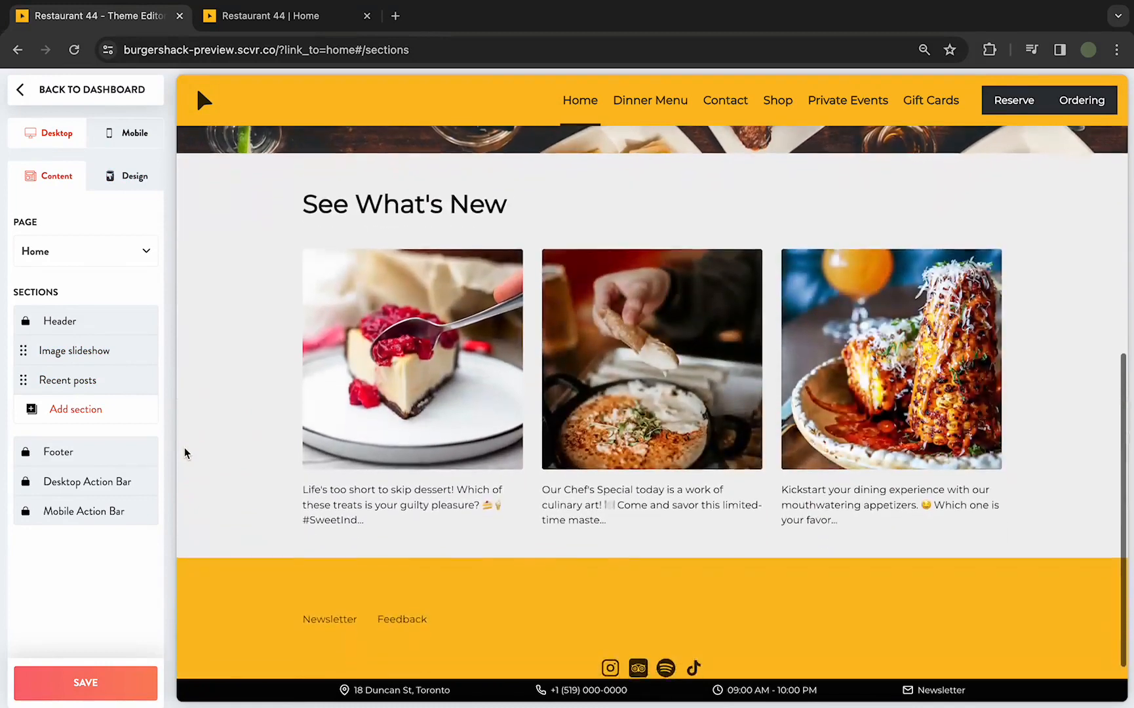
scroll(185, 452, "up", 1)
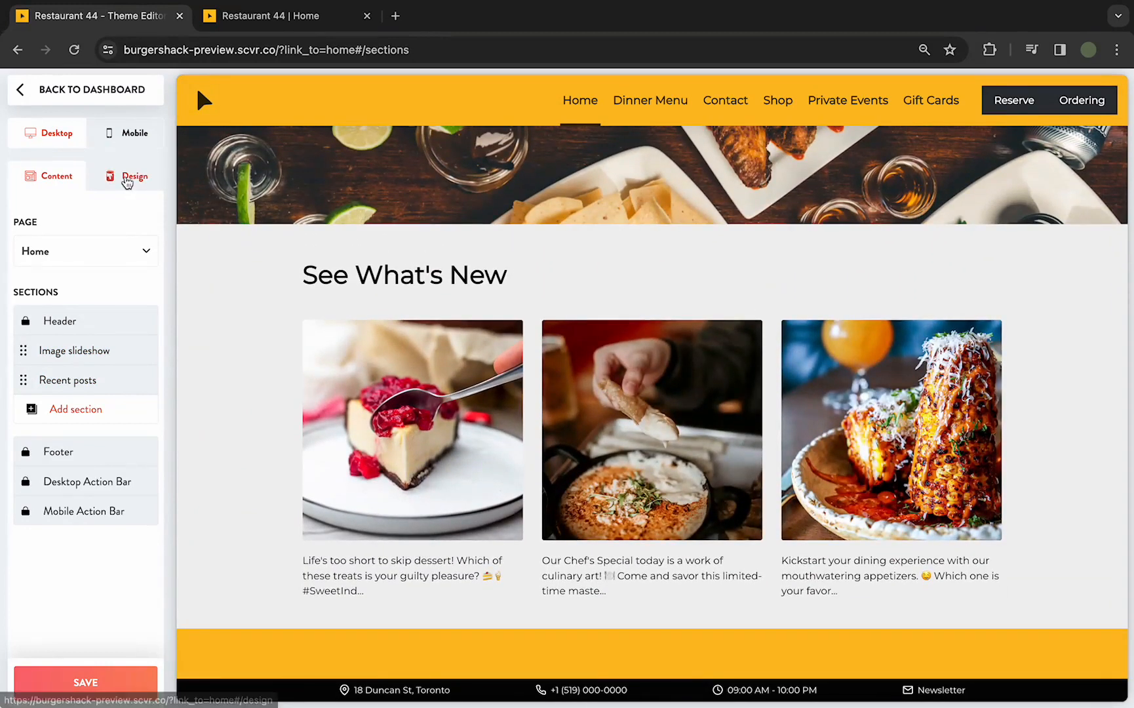
Open the theme's design settings, inspect the typography options for headings and buttons, and collapse them.
left_click(127, 182)
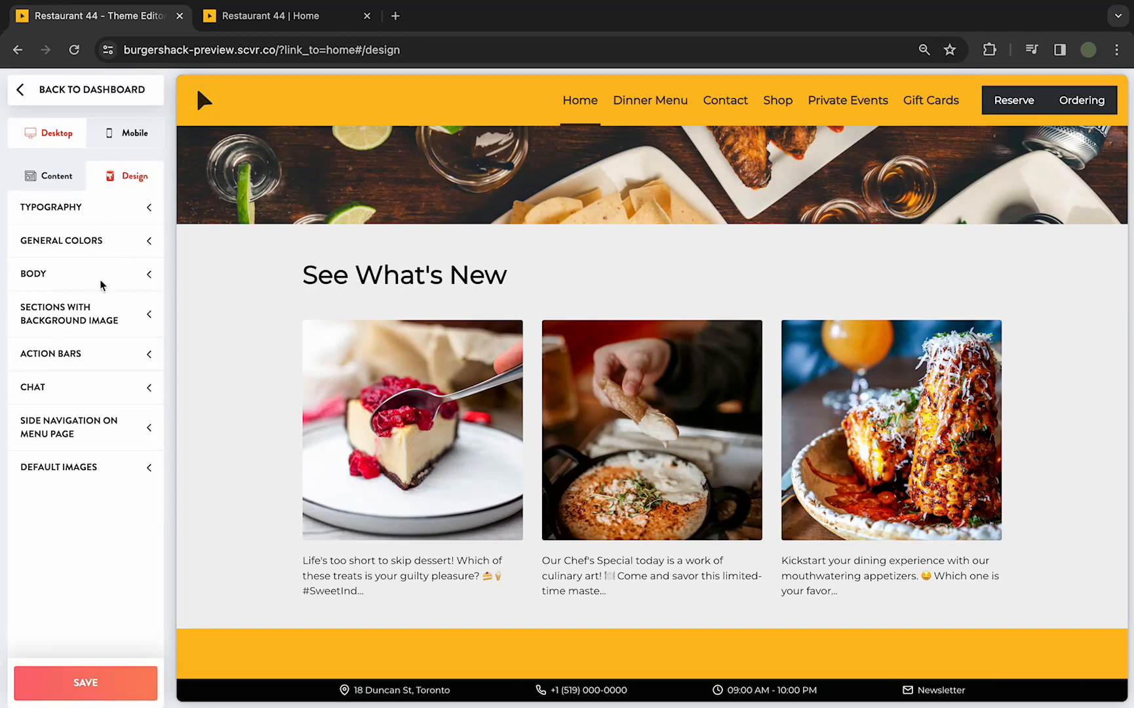
left_click(75, 209)
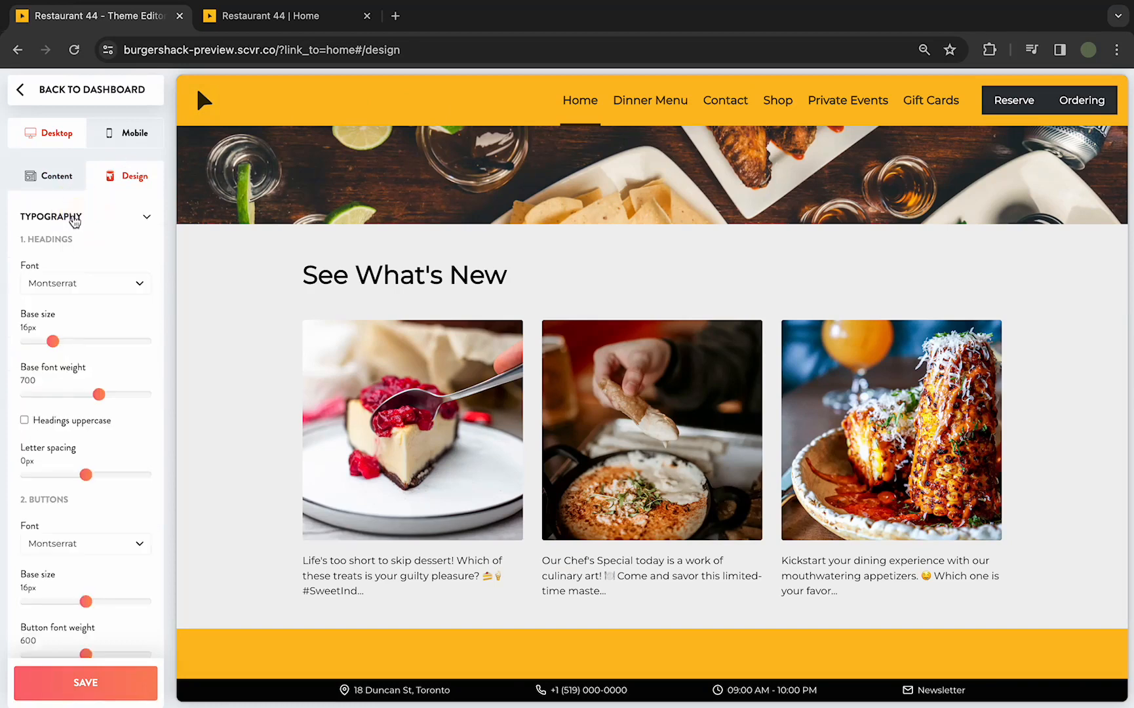
left_click(143, 218)
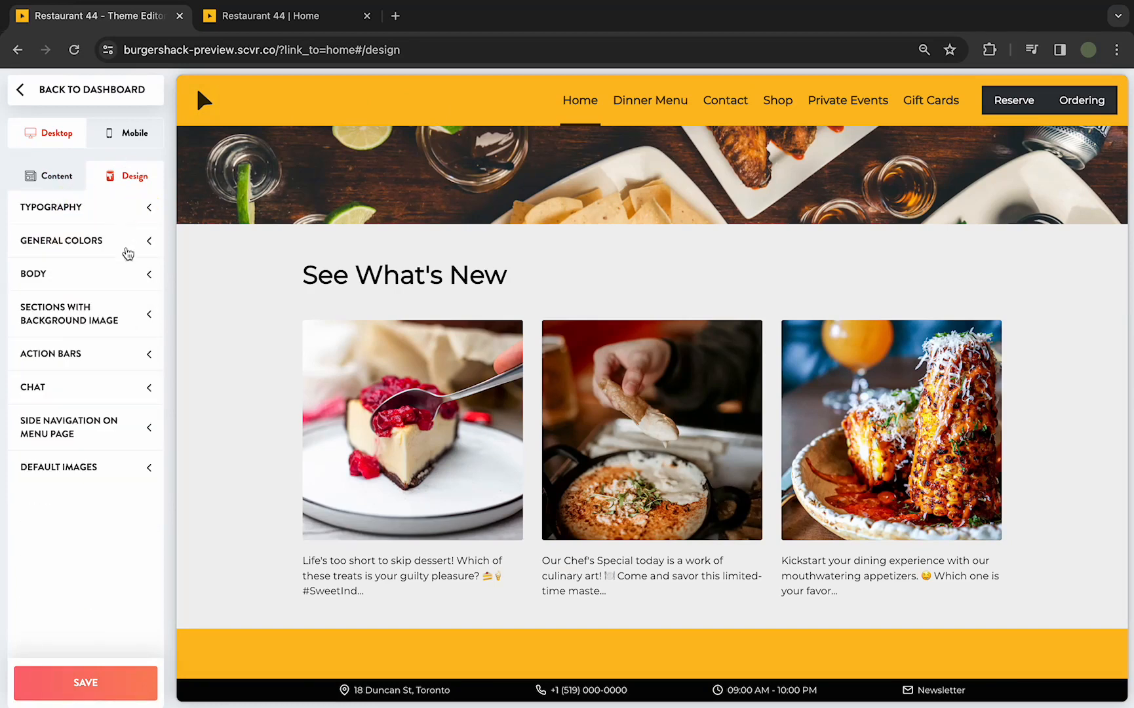
Change the navbar and footer background color to dark blue in the general colors, and check both areas in the preview.
left_click(127, 245)
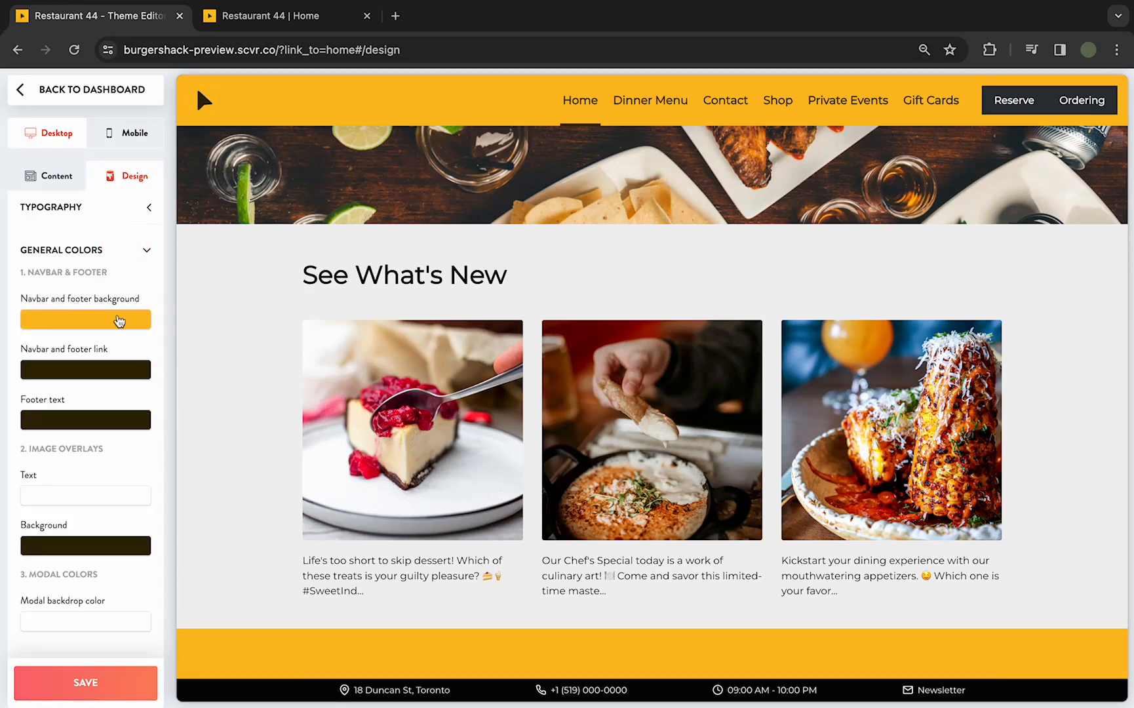
left_click(118, 321)
left_click(93, 315)
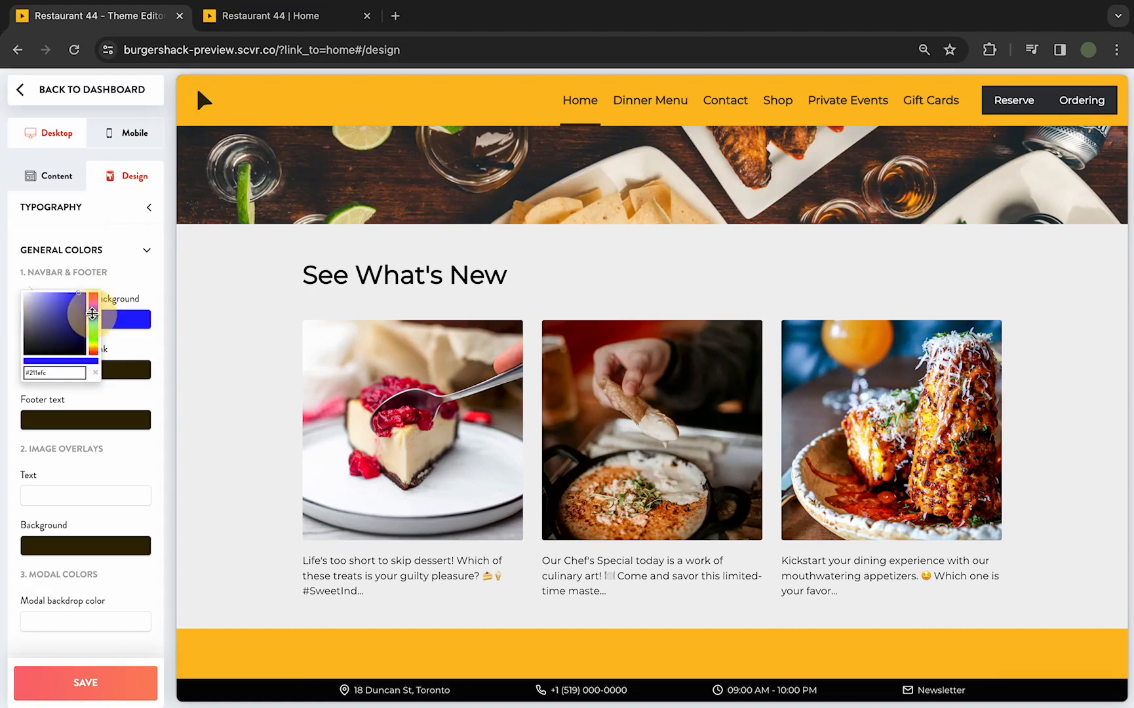
left_click(81, 306)
left_click(152, 287)
scroll(228, 506, "down", 2)
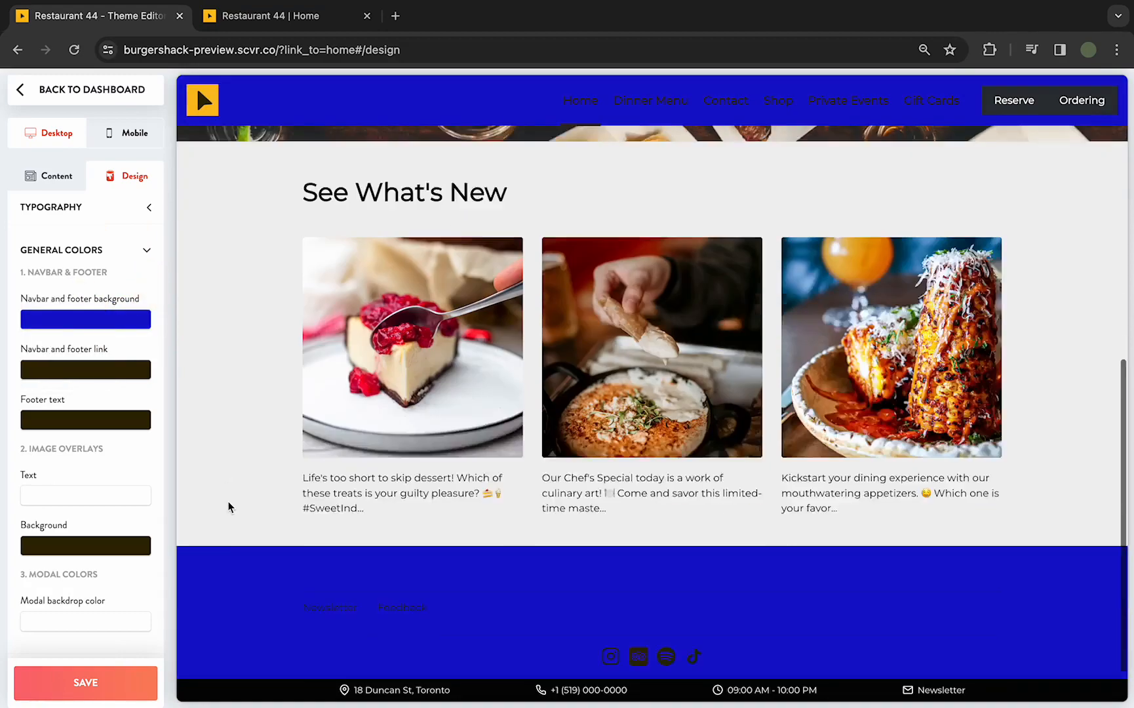
scroll(228, 505, "up", 3)
scroll(229, 507, "up", 2)
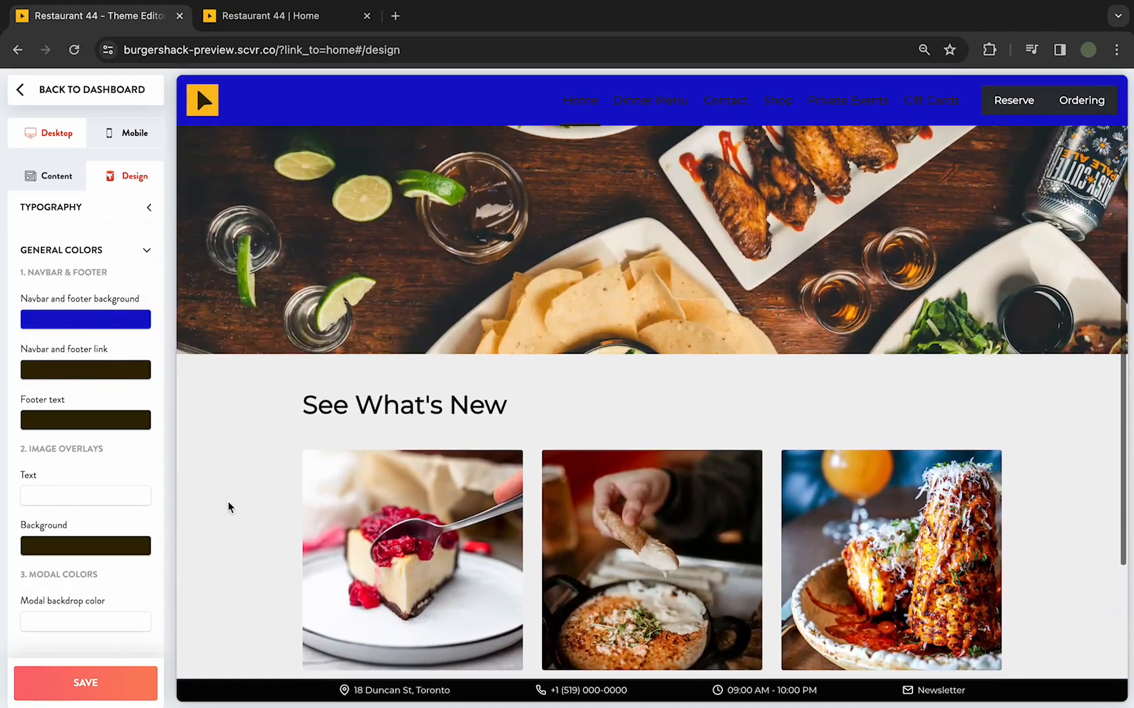
Examine the color and opacity settings of the desktop and mobile action bars, and return to the general colors.
scroll(94, 504, "down", 3)
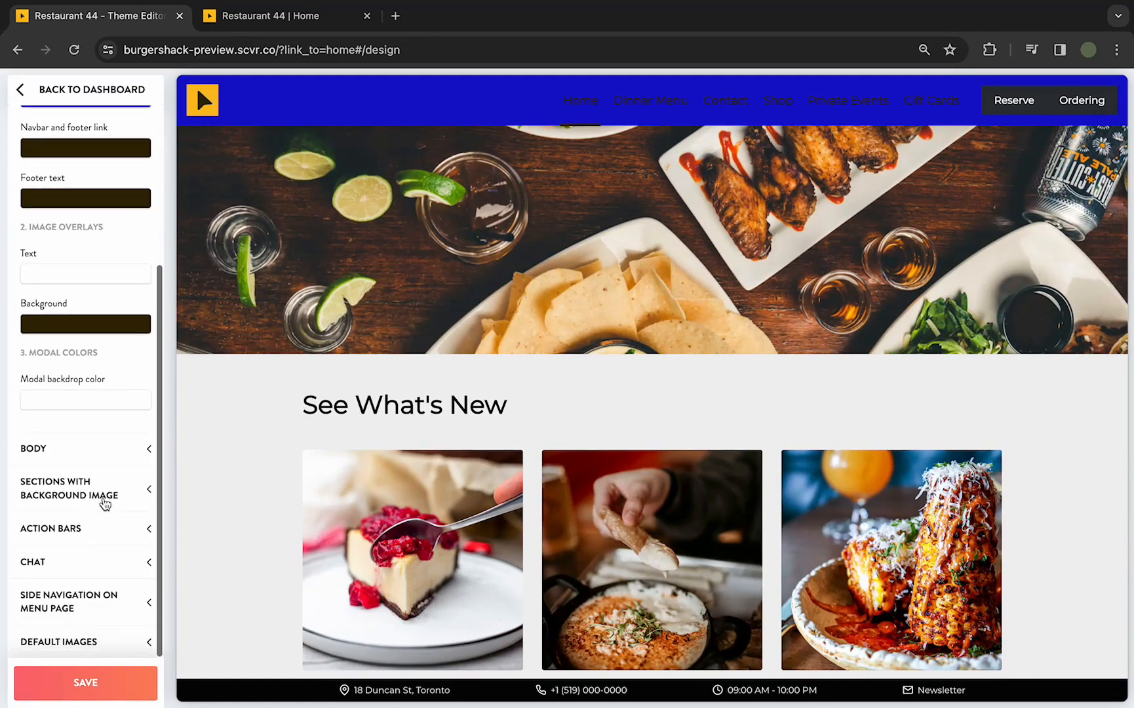
left_click(91, 527)
scroll(90, 544, "down", 1)
scroll(89, 559, "down", 5)
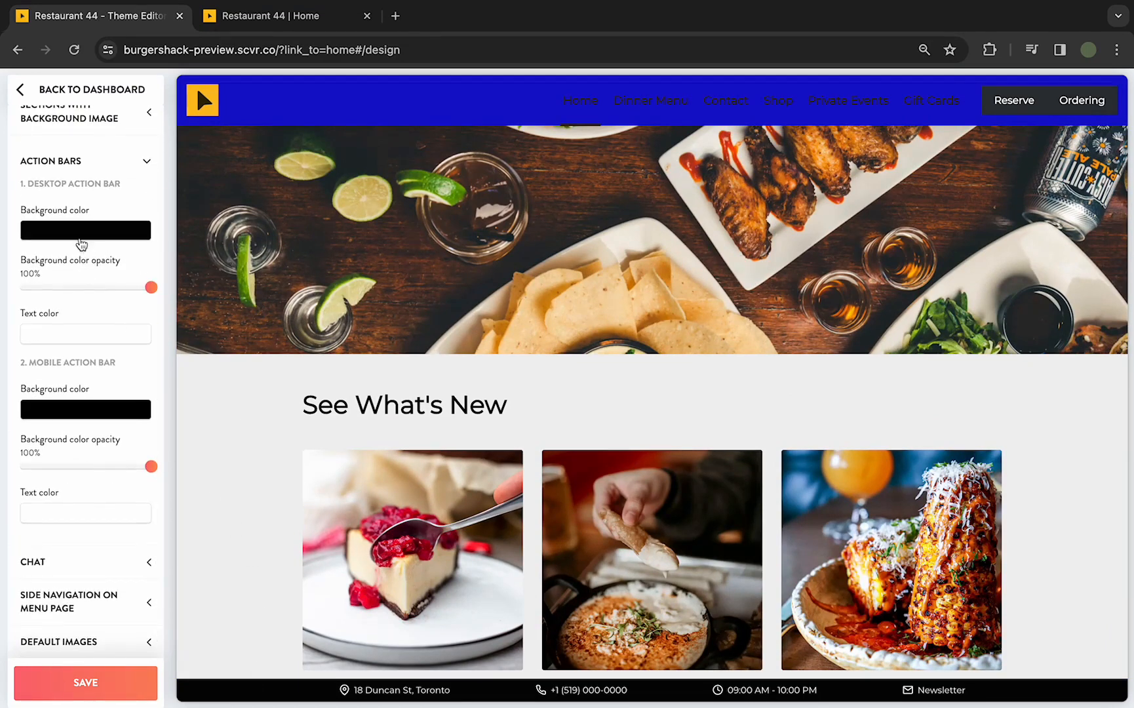
scroll(284, 333, "up", 5)
scroll(97, 283, "up", 3)
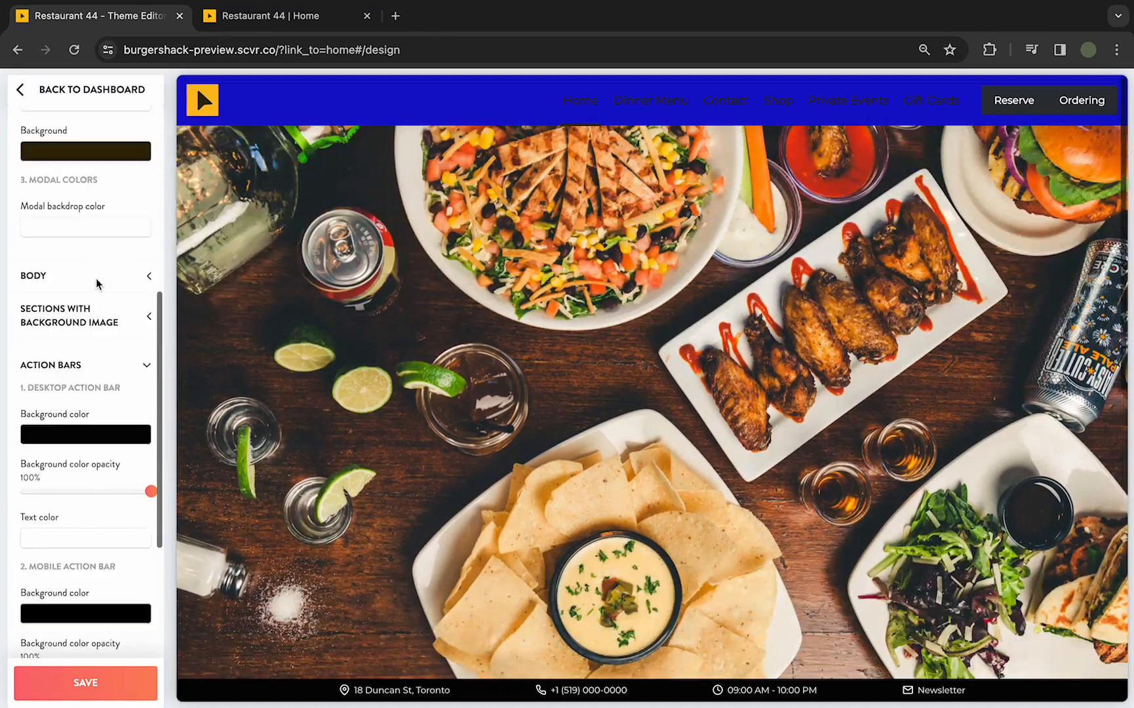
scroll(97, 283, "up", 5)
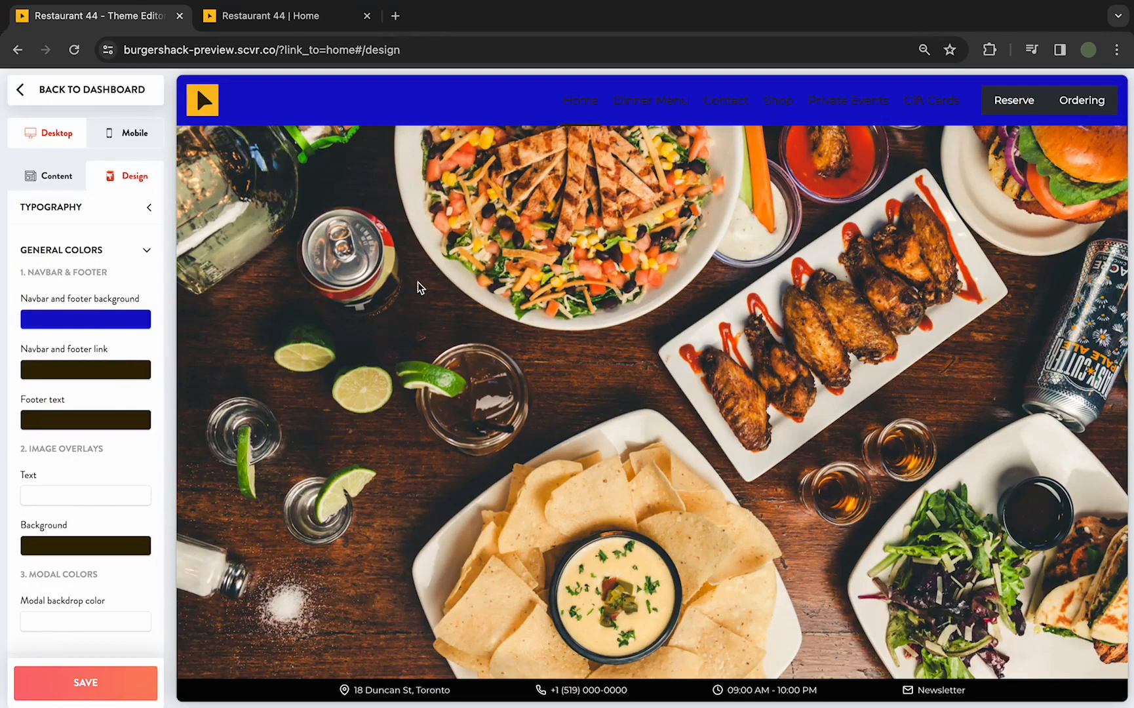
Leave the theme editor without saving the changes and open the Contact page's visibility options in the main navigation list.
left_click(19, 89)
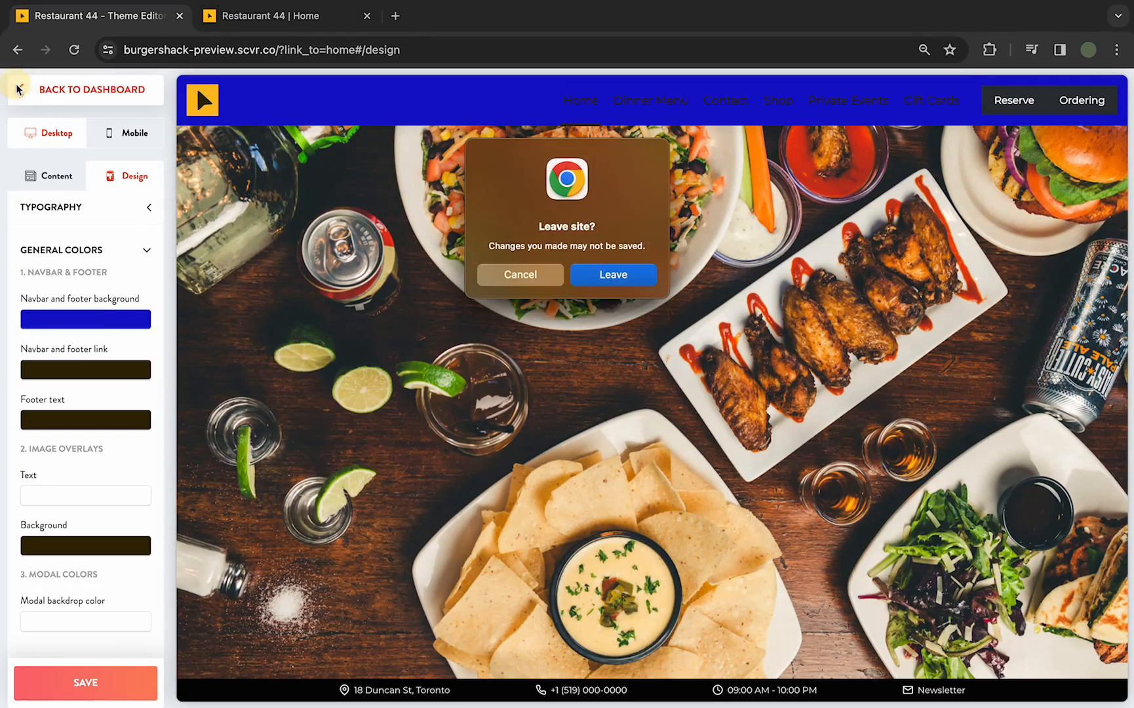
left_click(615, 275)
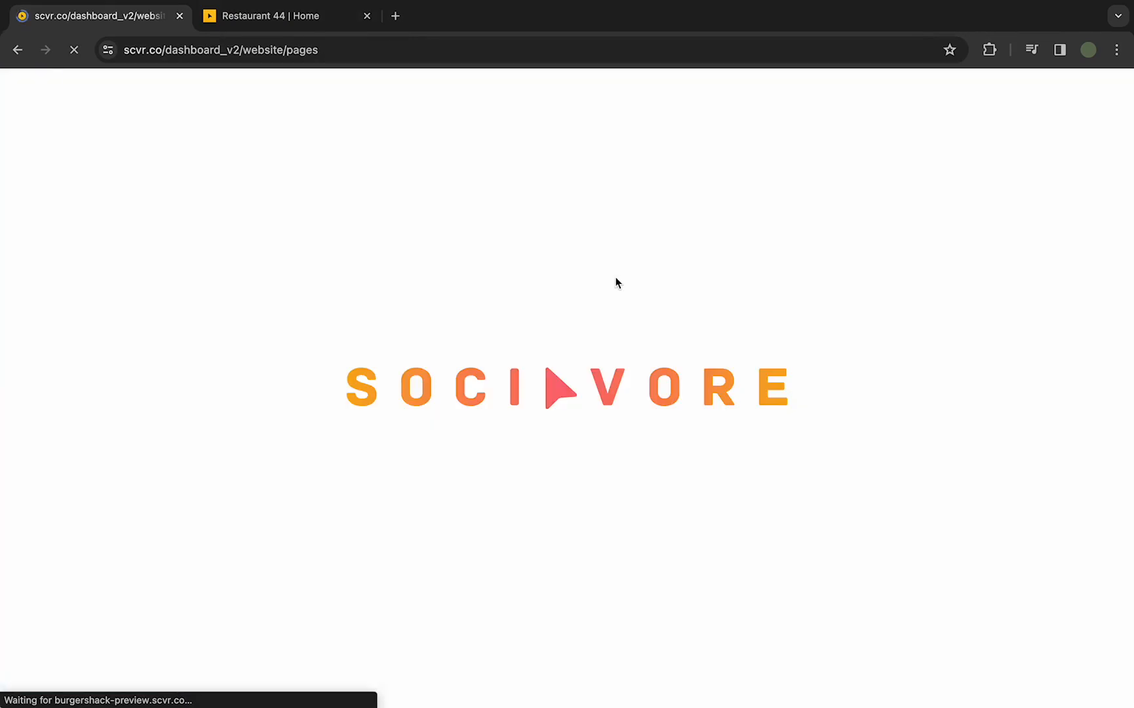
scroll(122, 492, "down", 3)
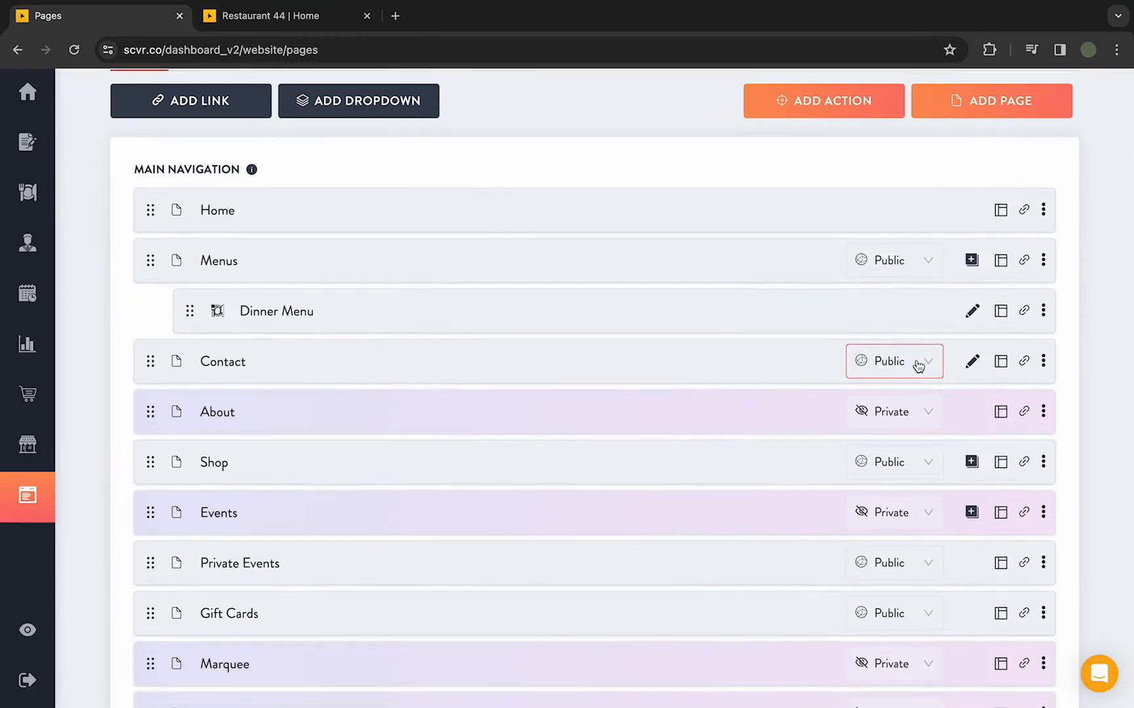
left_click(928, 361)
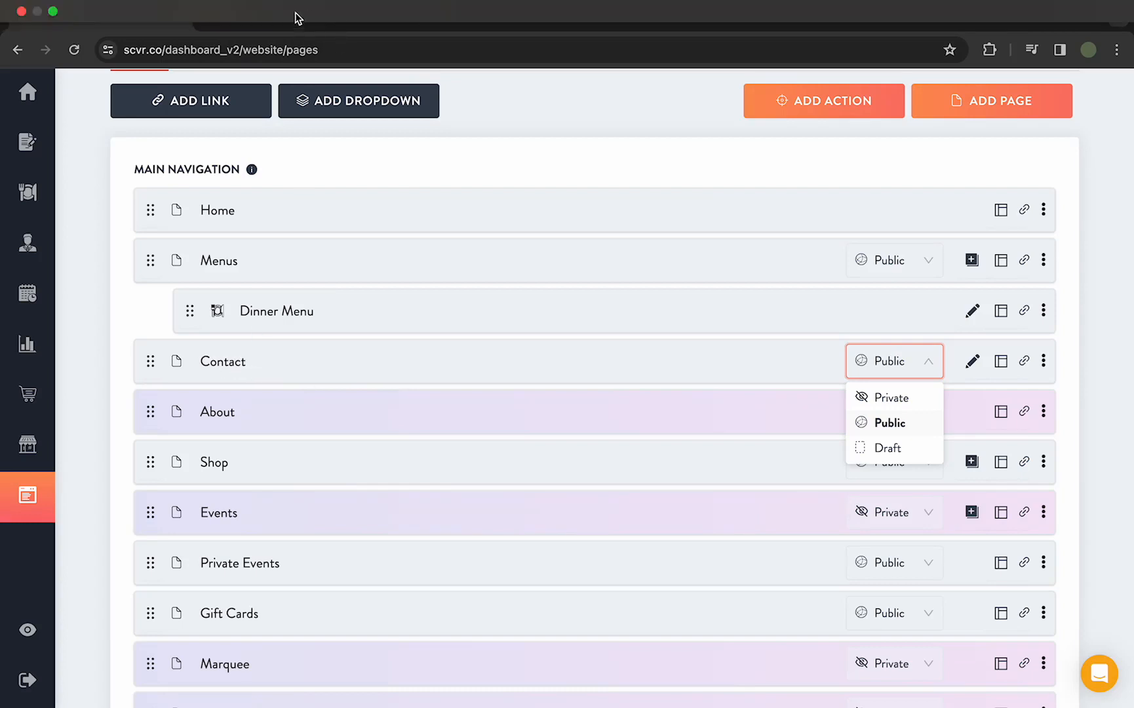
View the Contact page through the live Restaurant 44 site's navigation, and return to the dashboard's pages list.
left_click(314, 17)
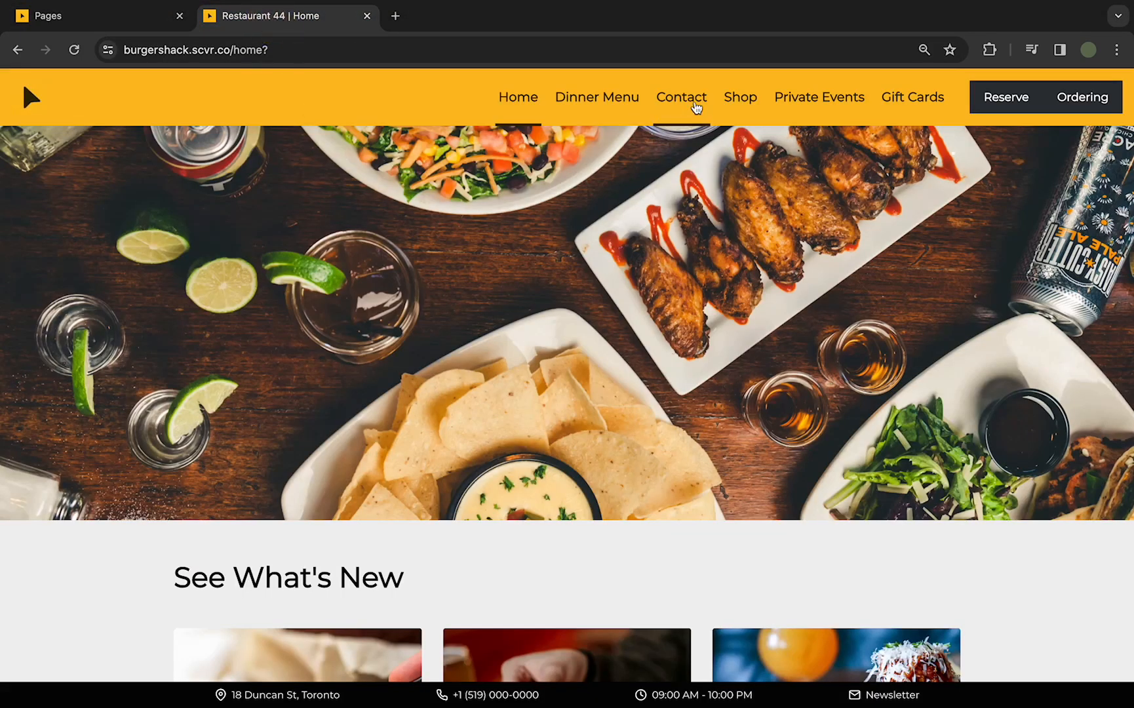
left_click(679, 99)
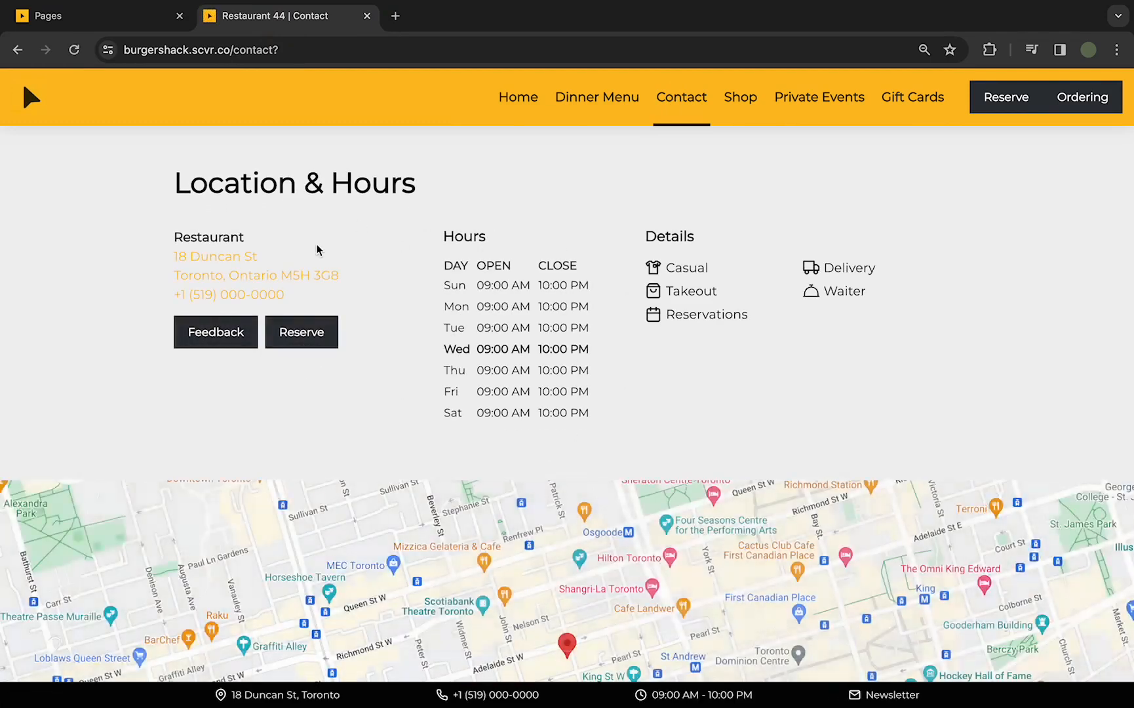
left_click(134, 24)
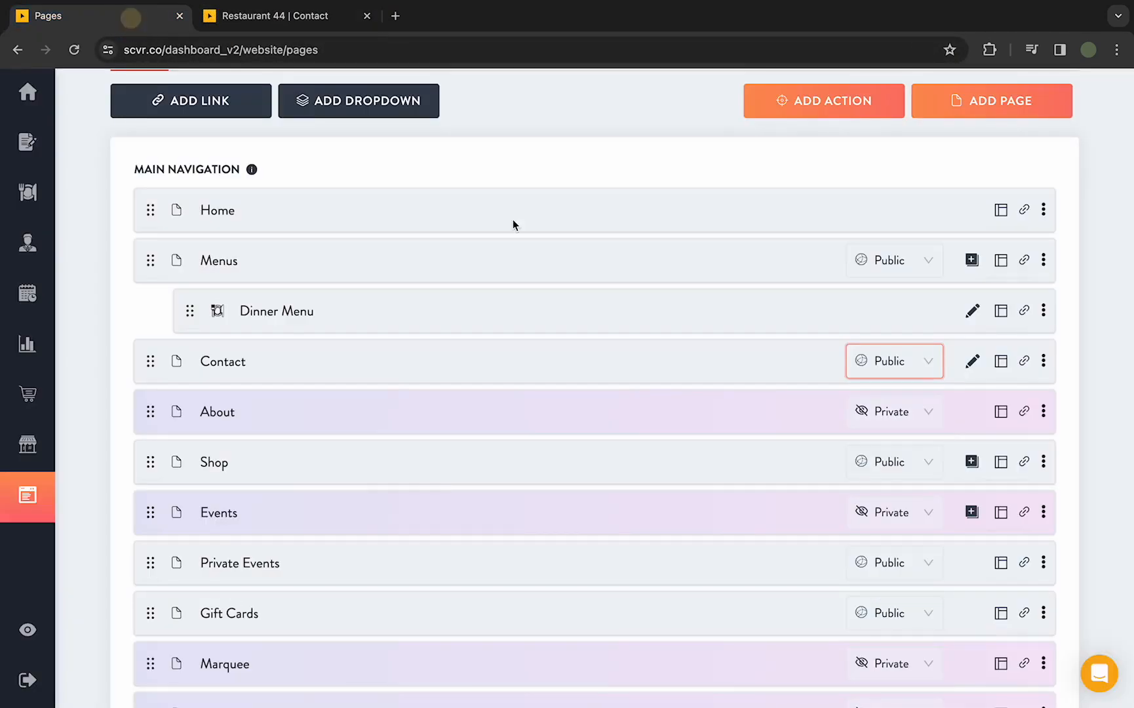
Set the Contact page's visibility to Private, check the live site's navigation on its Home page, and return to the pages list.
left_click(895, 370)
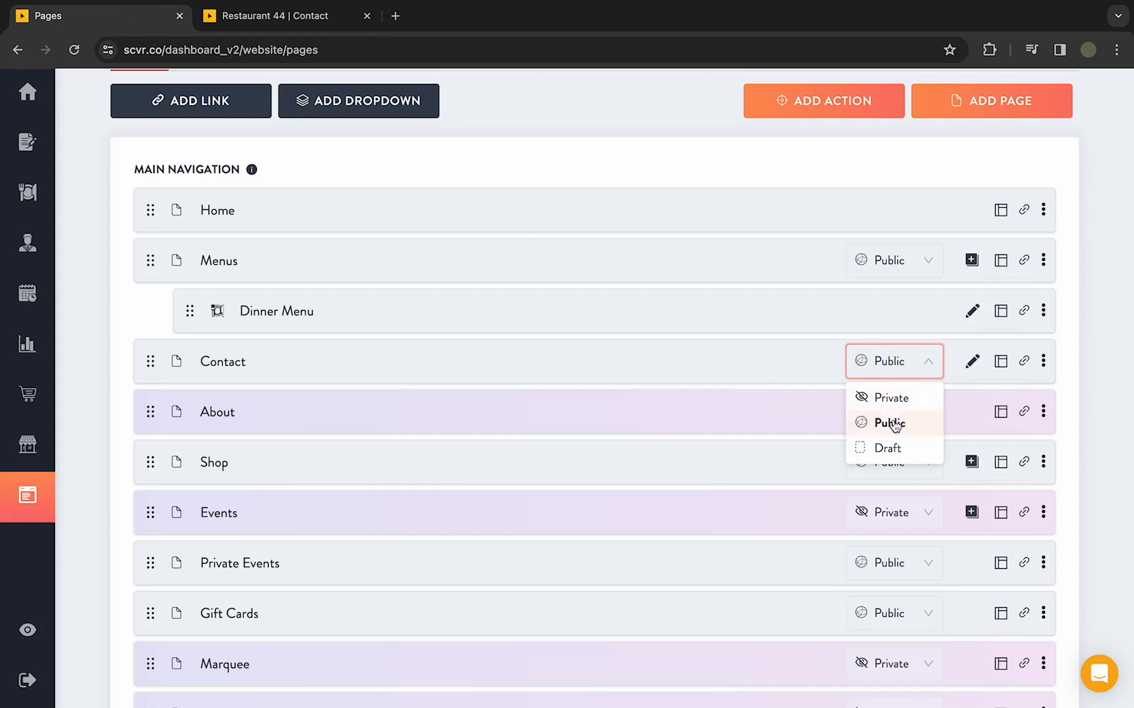
left_click(900, 401)
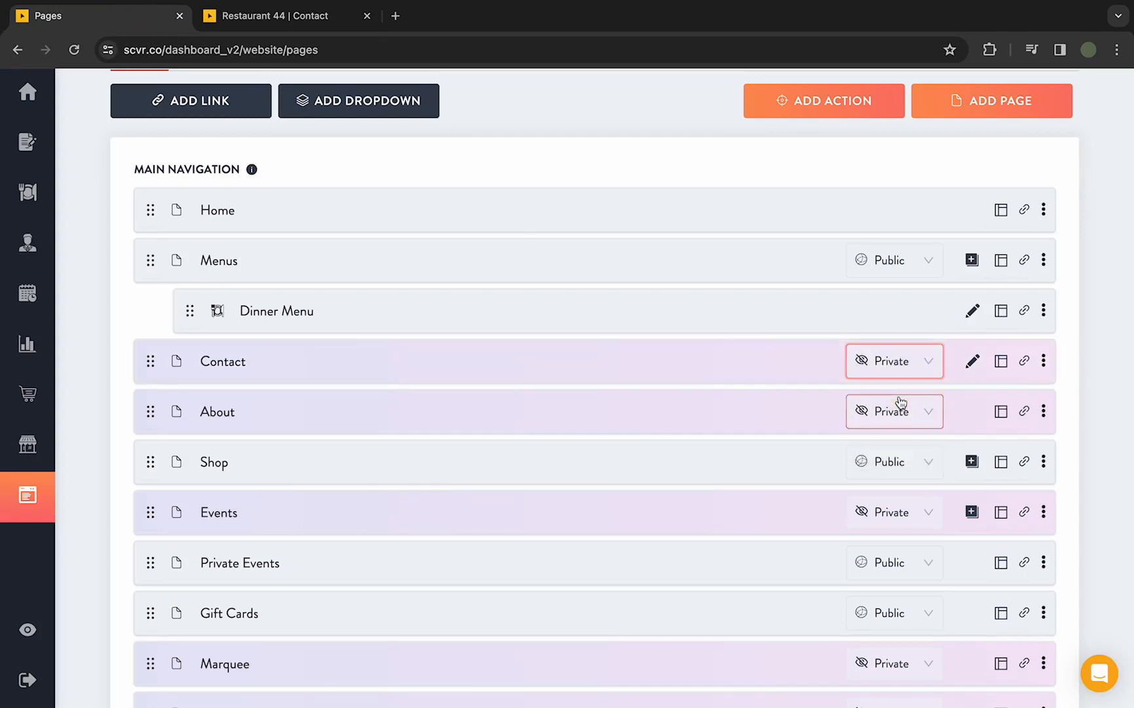
left_click(302, 24)
left_click(278, 49)
left_click(518, 99)
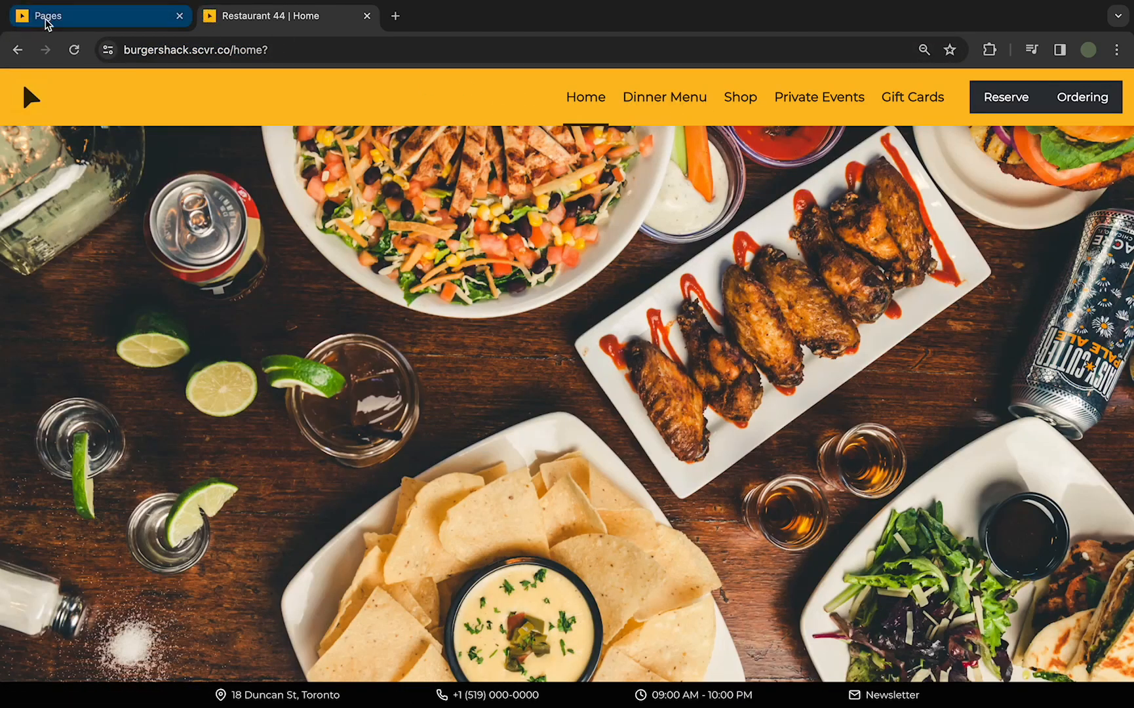
left_click(48, 21)
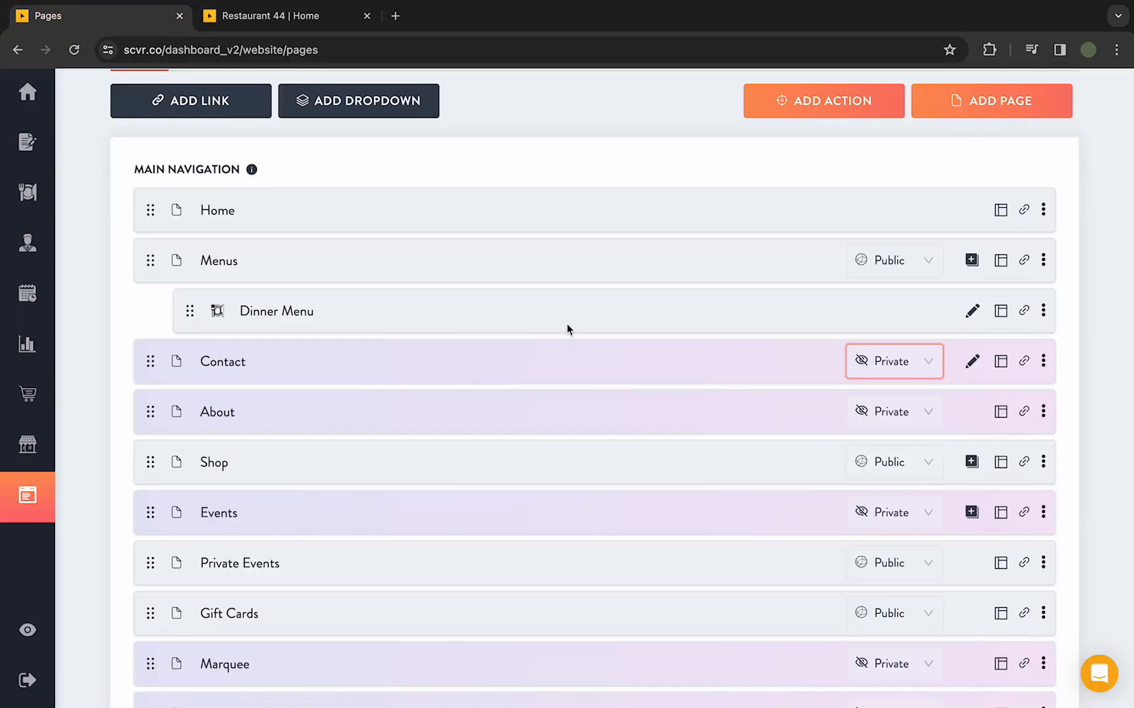
Set the Contact page's visibility to Draft in the main navigation list.
left_click(1024, 362)
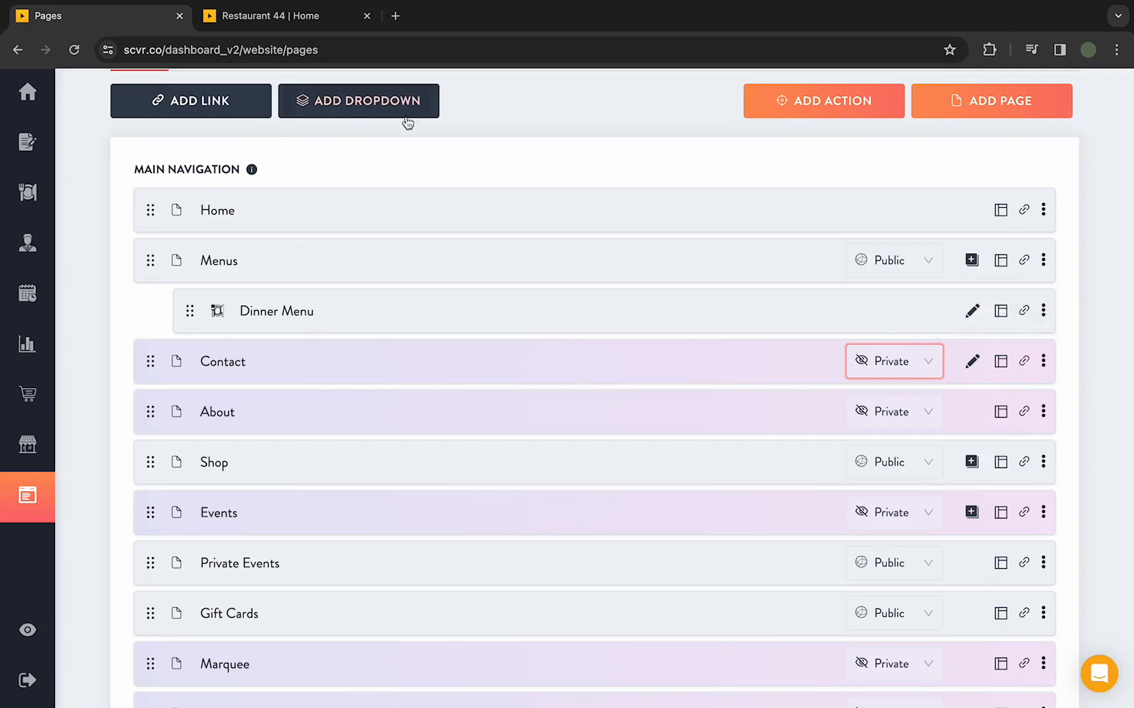
left_click(864, 359)
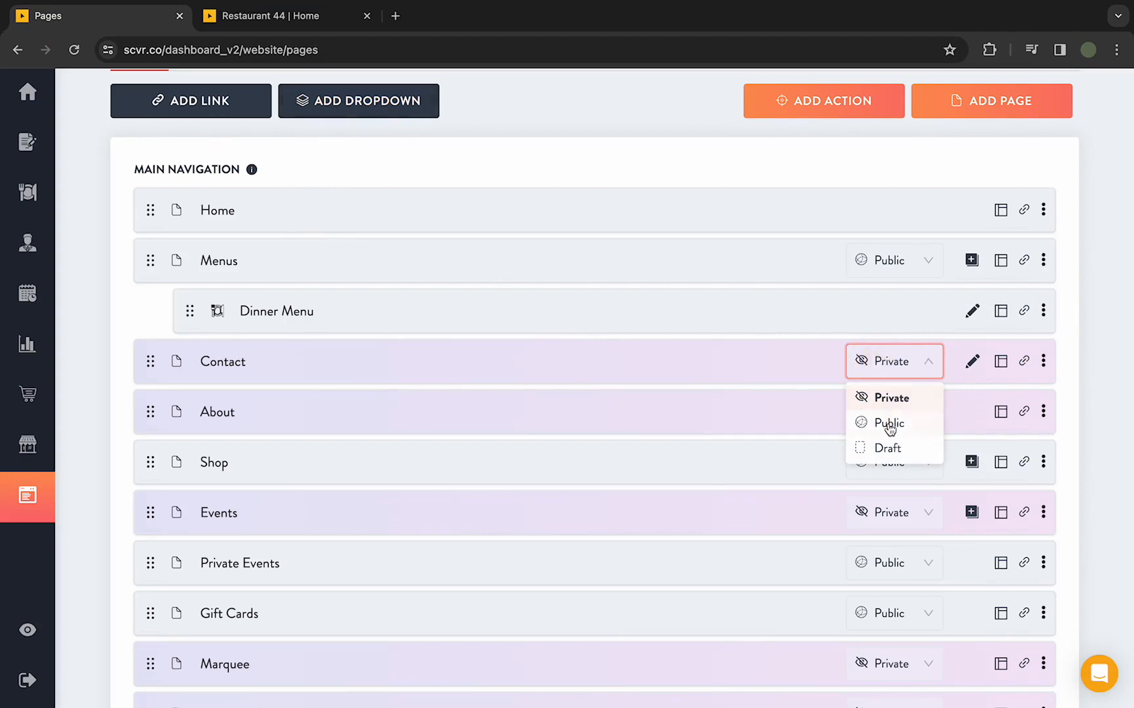
left_click(882, 451)
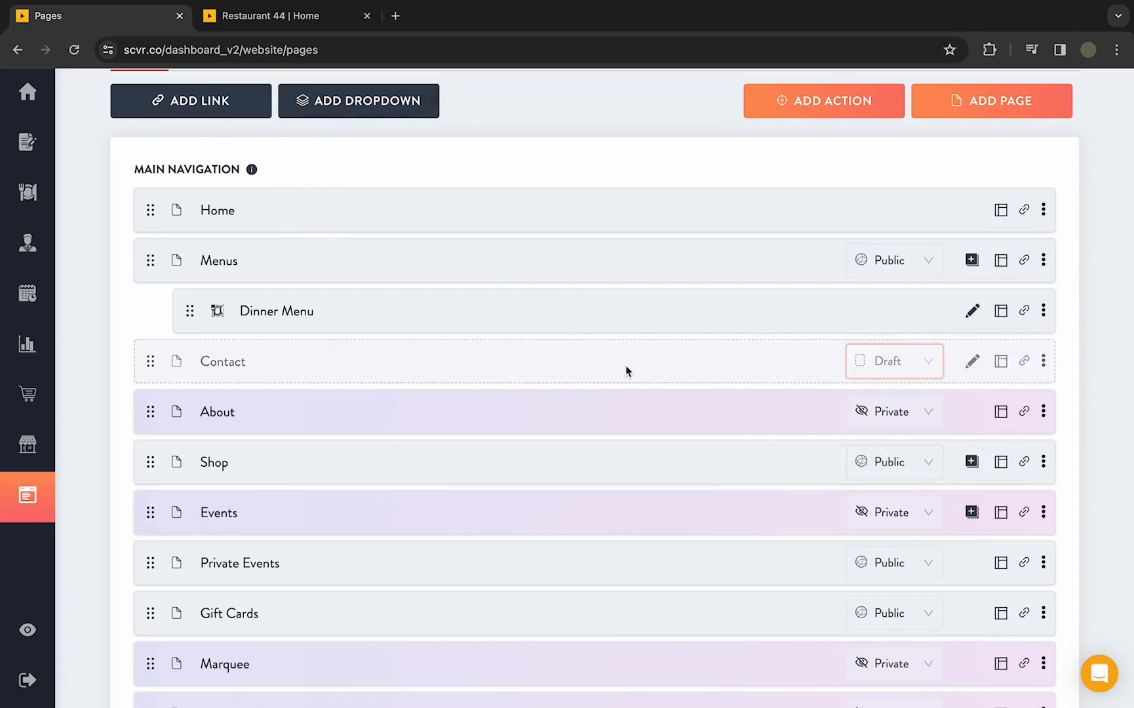